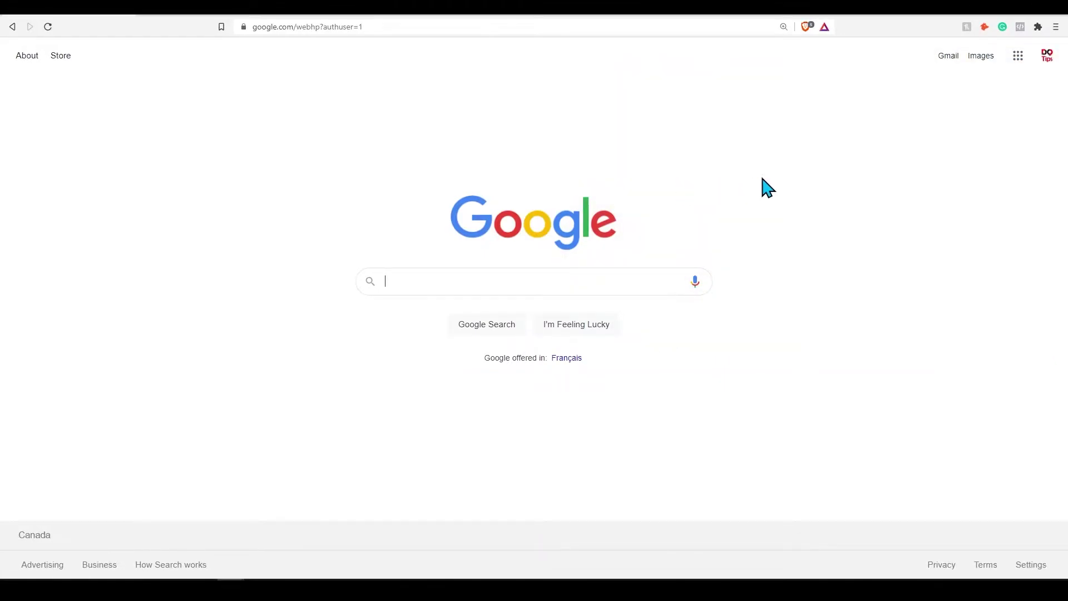
Open Google Calendar from the Google apps menu to the October 2021 month view.
left_click(1019, 55)
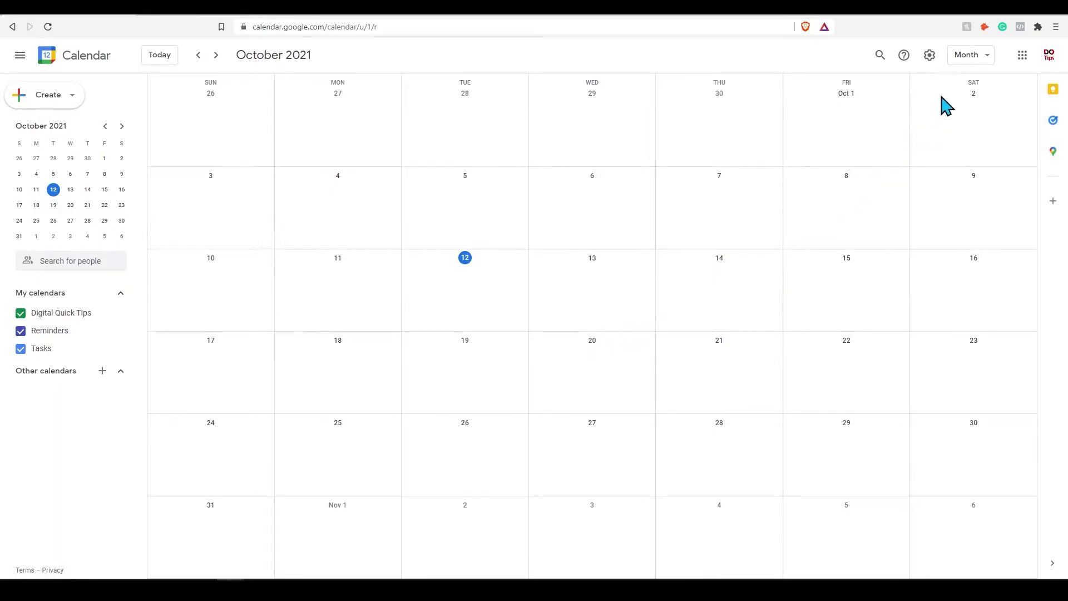
Try the Week and Day layouts, returning to Week.
left_click(967, 58)
left_click(966, 105)
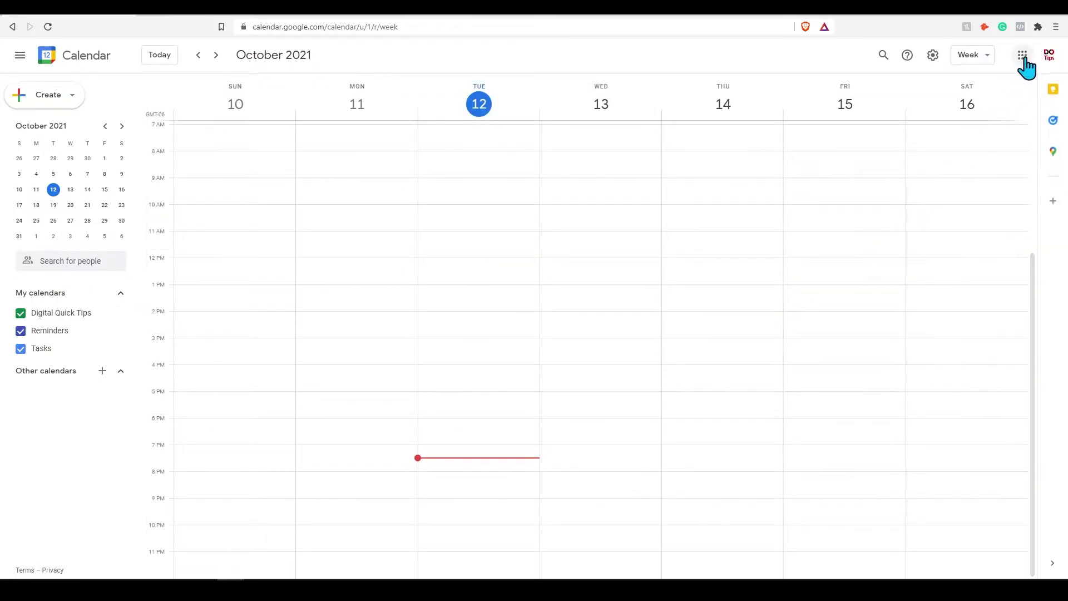
left_click(975, 58)
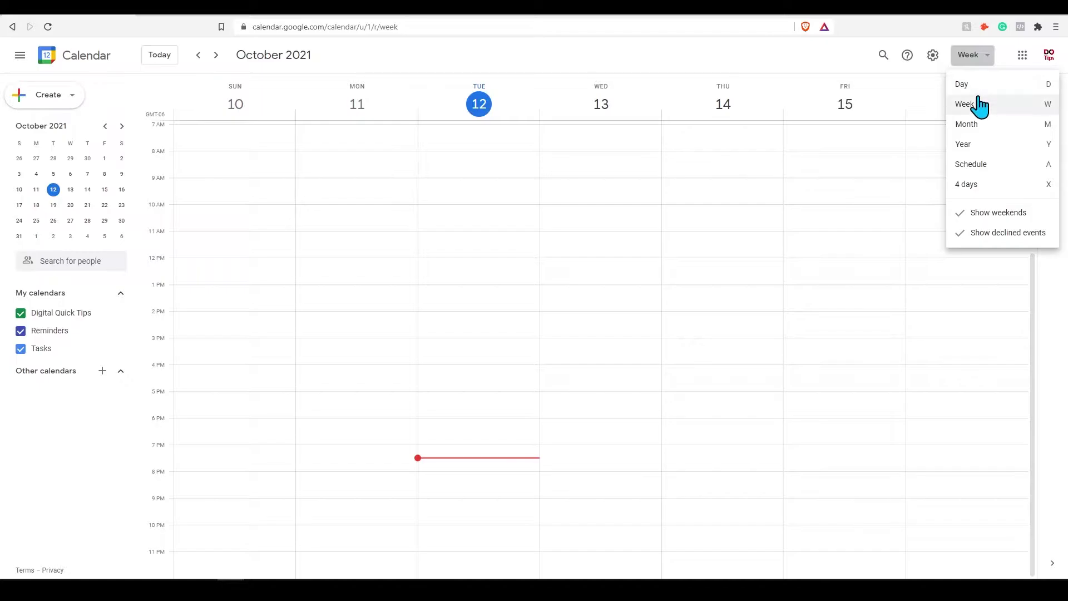
left_click(978, 89)
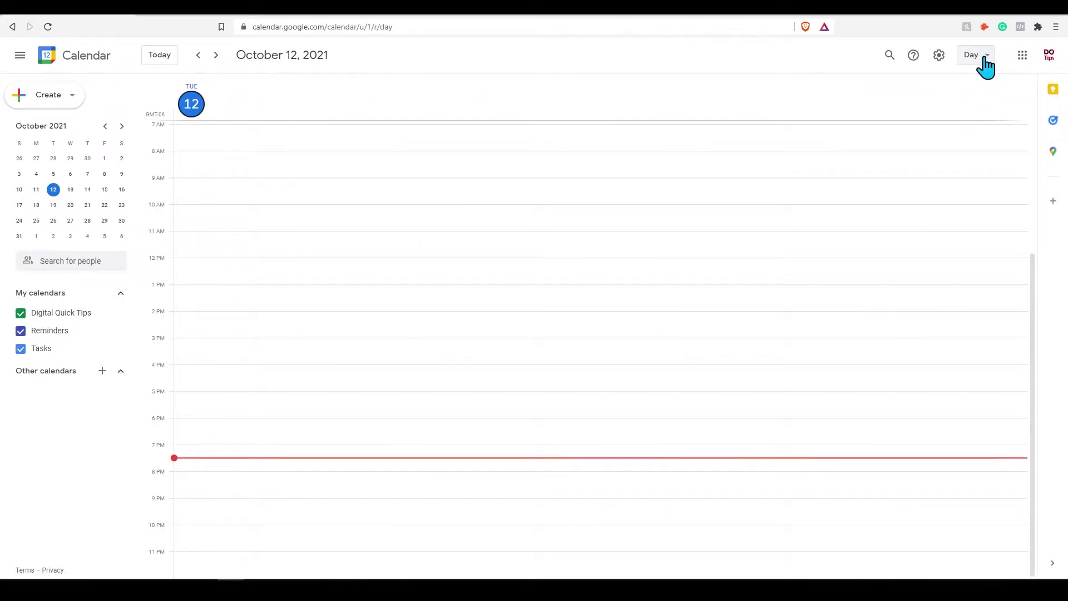
left_click(985, 64)
left_click(975, 110)
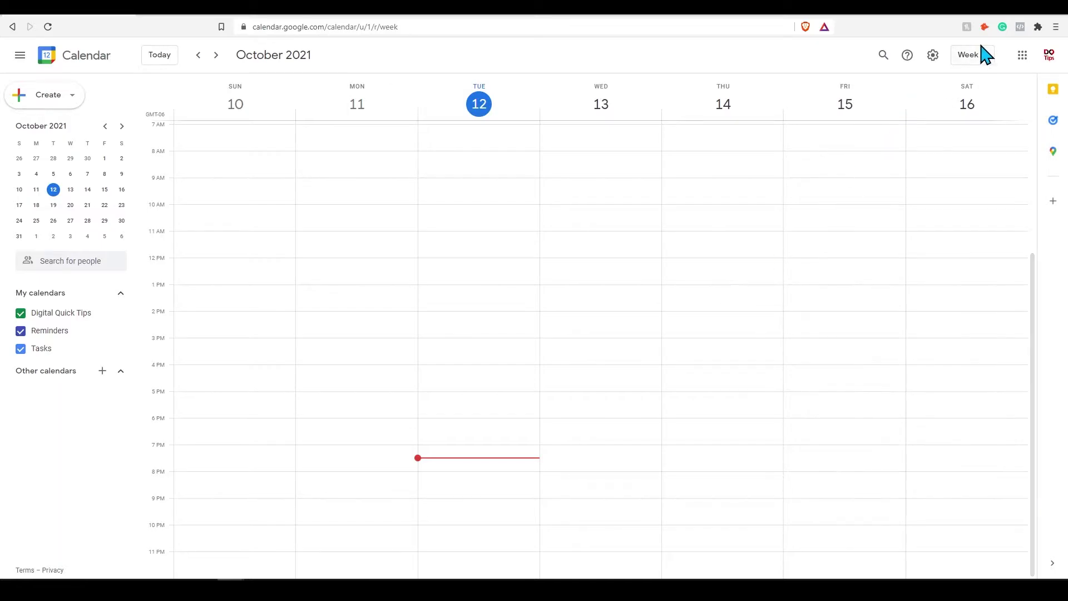
View the 2021 year and October month layouts, then settle on the October 10–16 week.
left_click(977, 54)
left_click(971, 150)
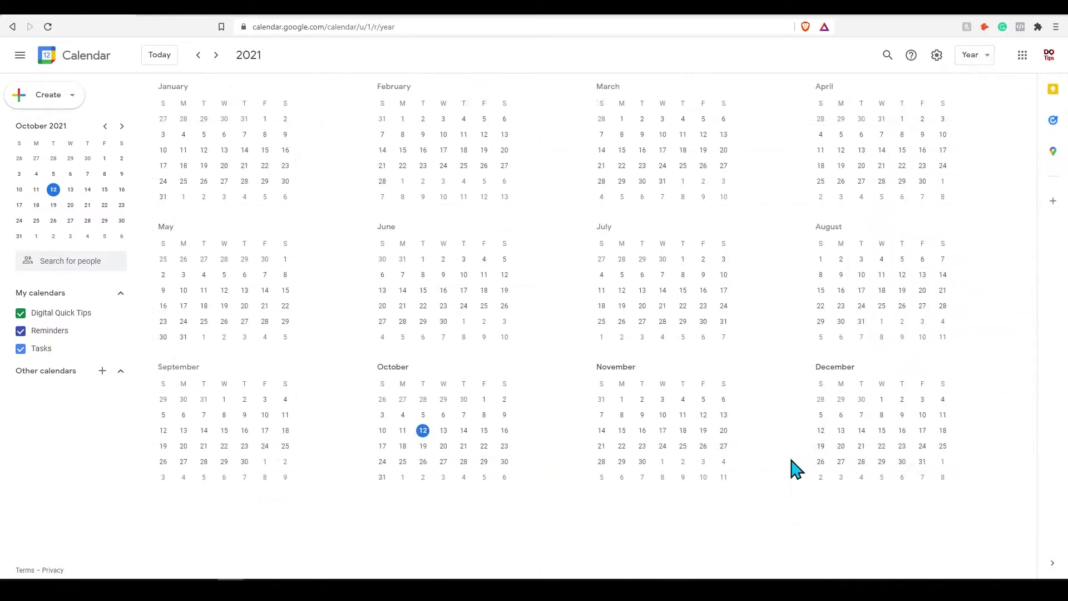
left_click(966, 60)
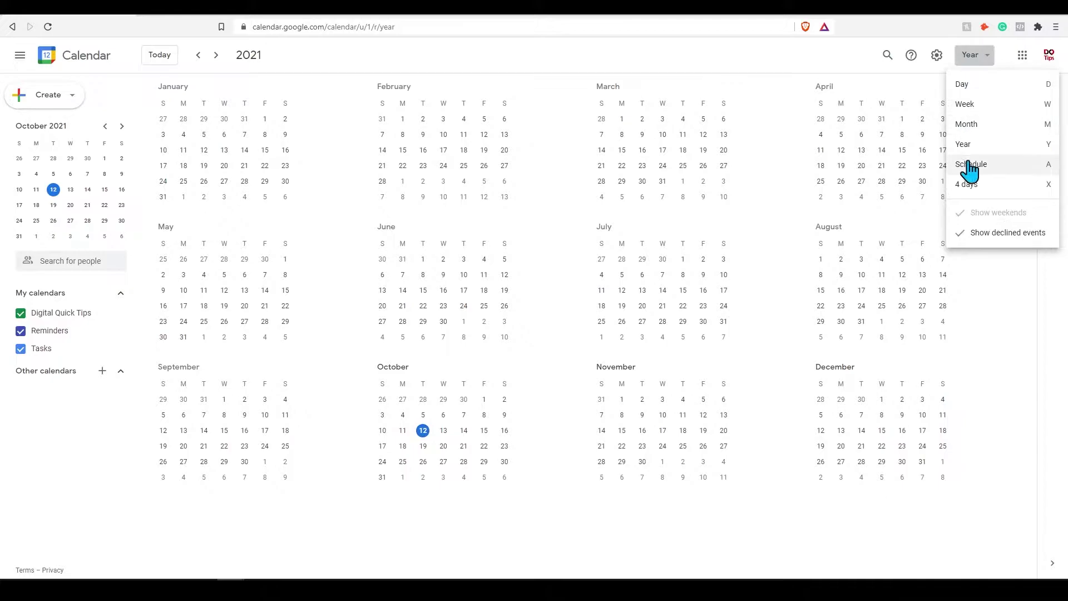
left_click(980, 126)
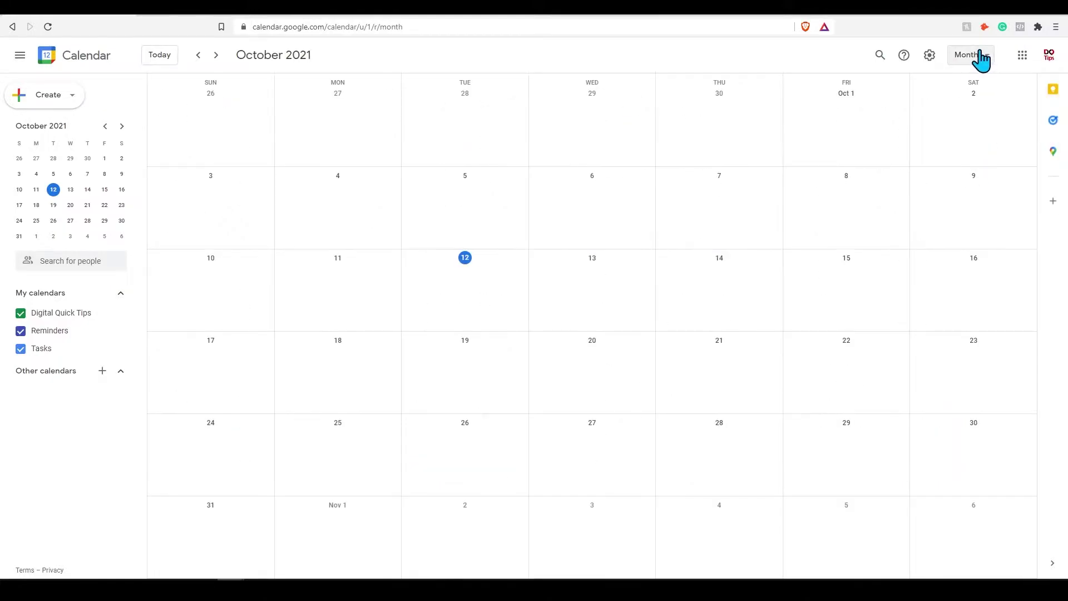
left_click(979, 58)
left_click(966, 106)
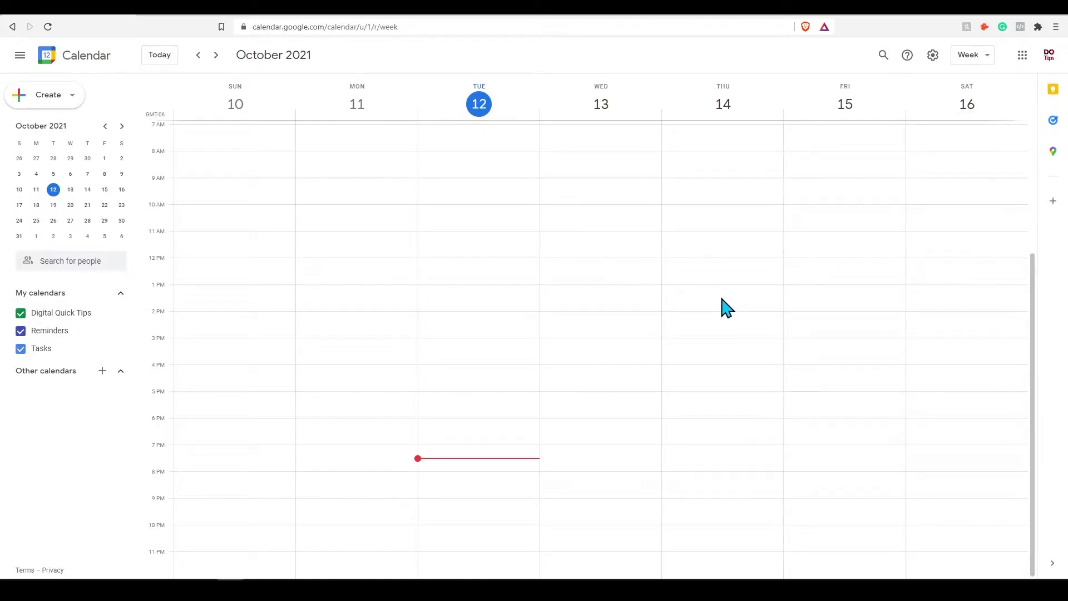
left_click(931, 57)
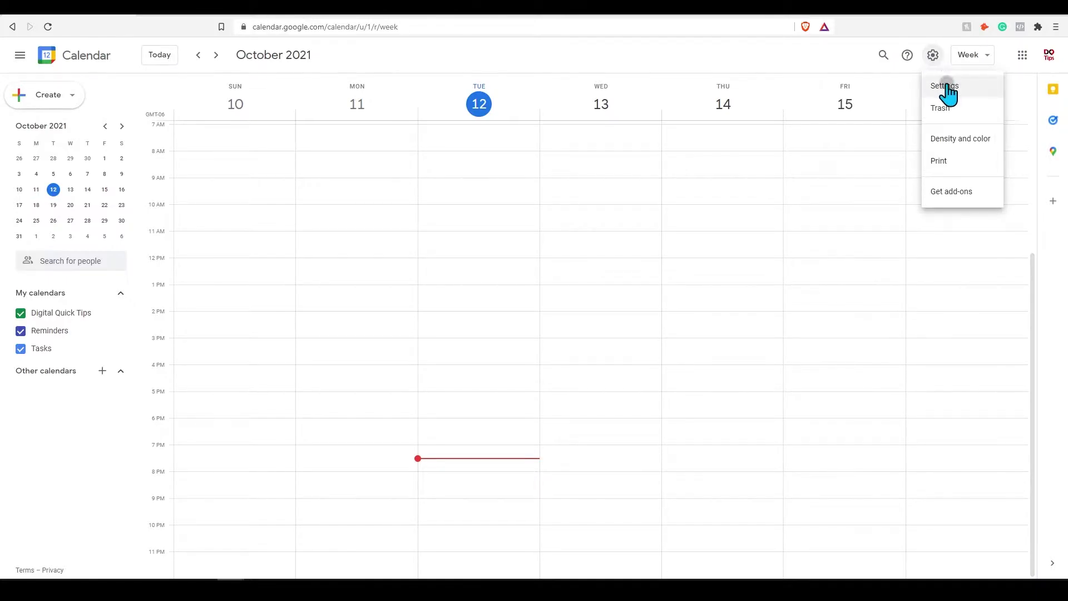
left_click(945, 88)
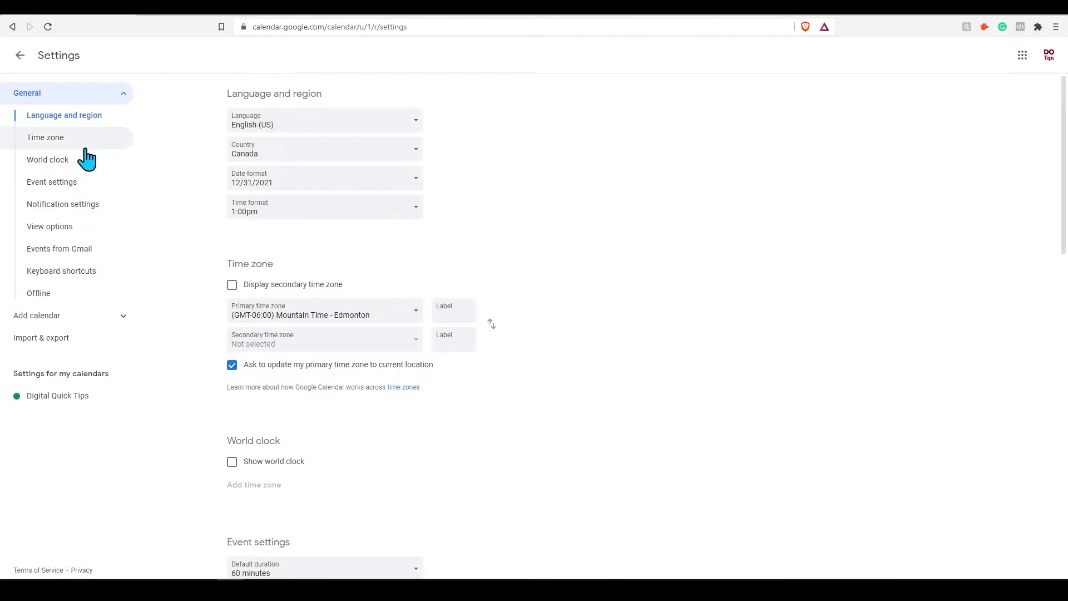
scroll(365, 219, "down", 3)
scroll(365, 219, "up", 3)
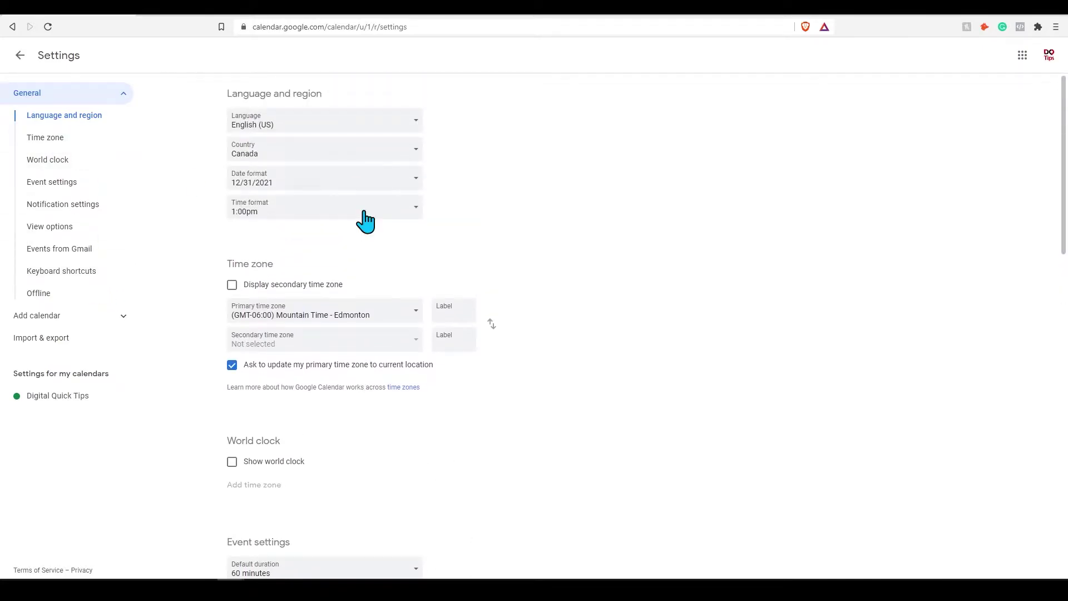
left_click(18, 56)
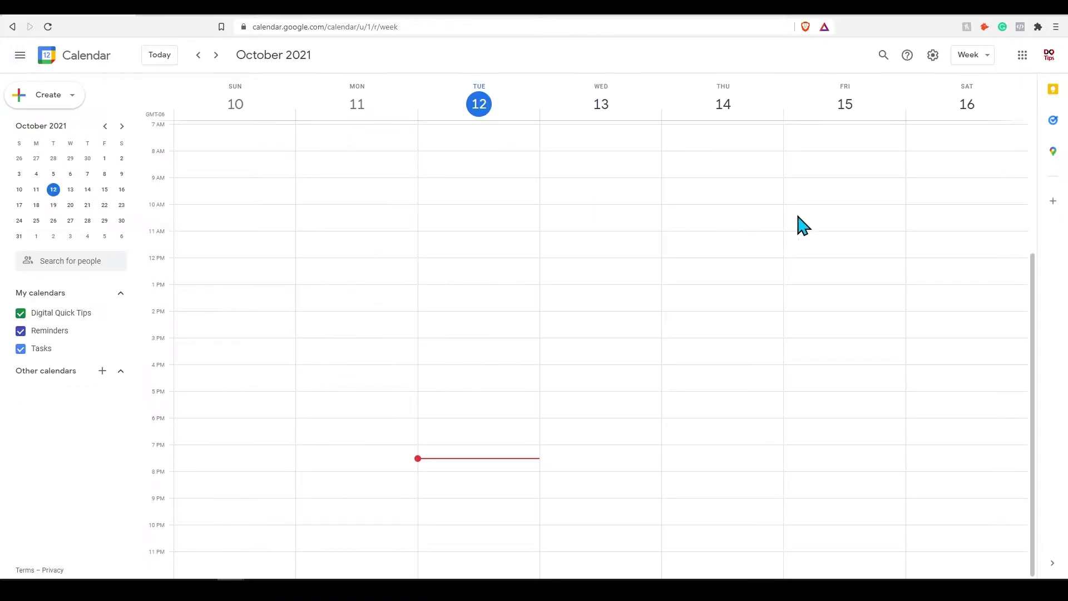
left_click(883, 54)
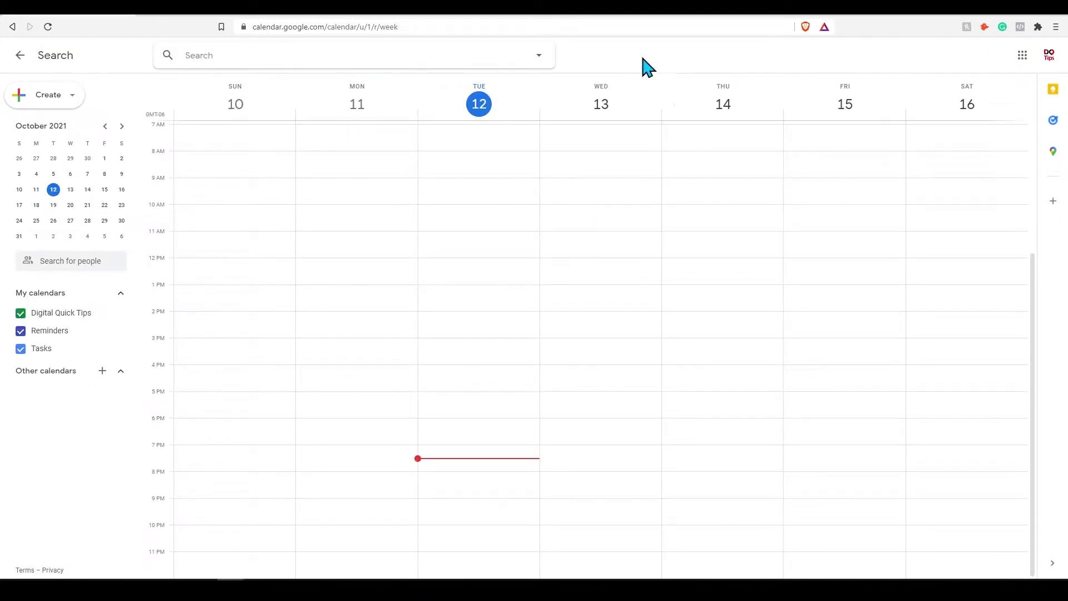
key("Escape")
key("slash")
key("Escape")
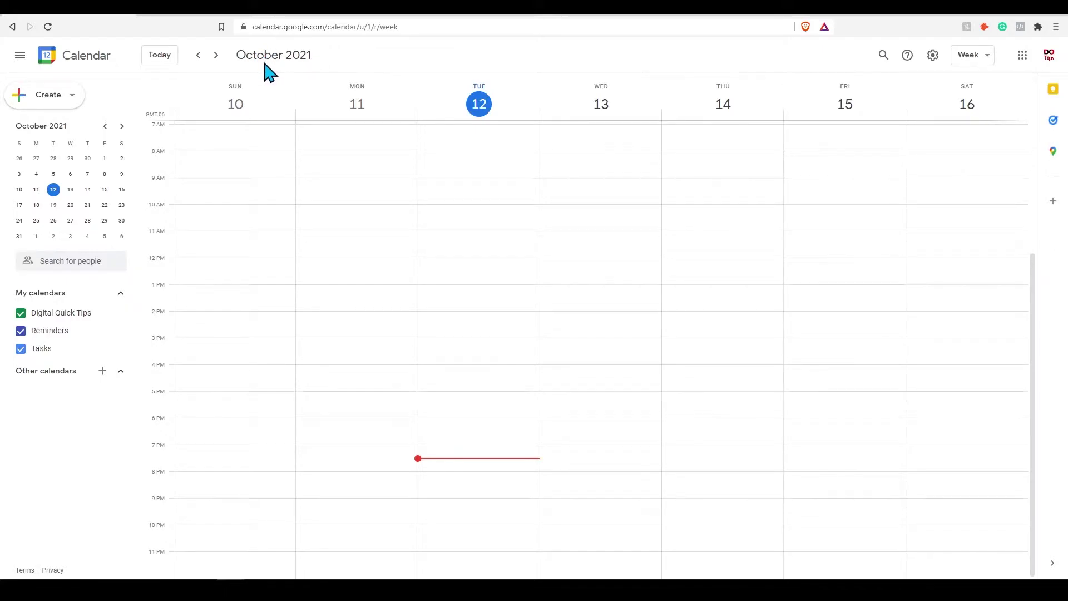
Switch to the Day layout and step to Wednesday, October 13, 2021.
left_click(215, 57)
left_click(206, 58)
left_click(975, 57)
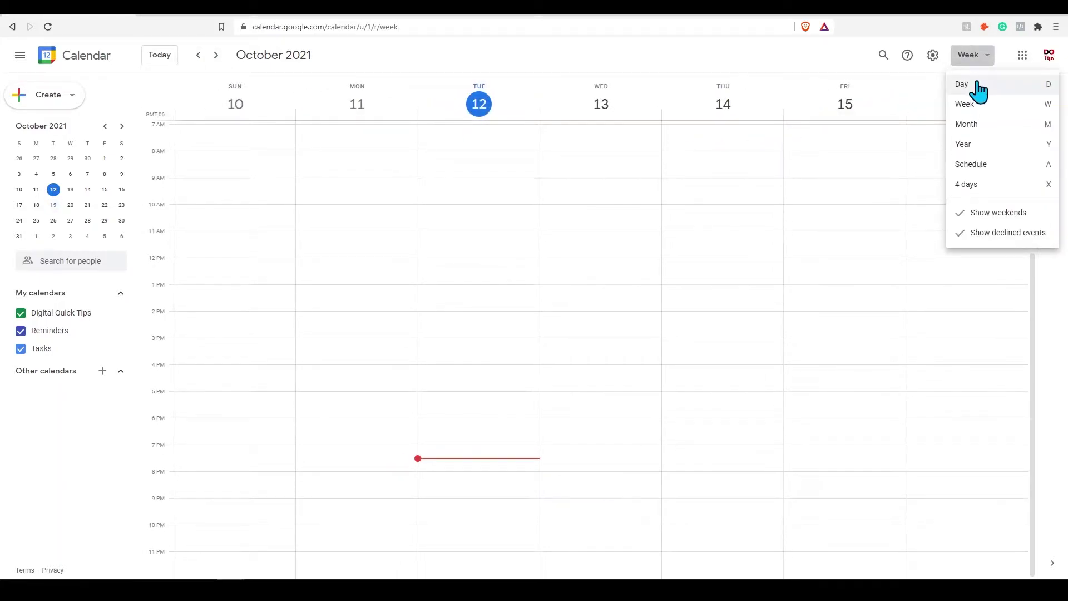
left_click(977, 89)
left_click(216, 57)
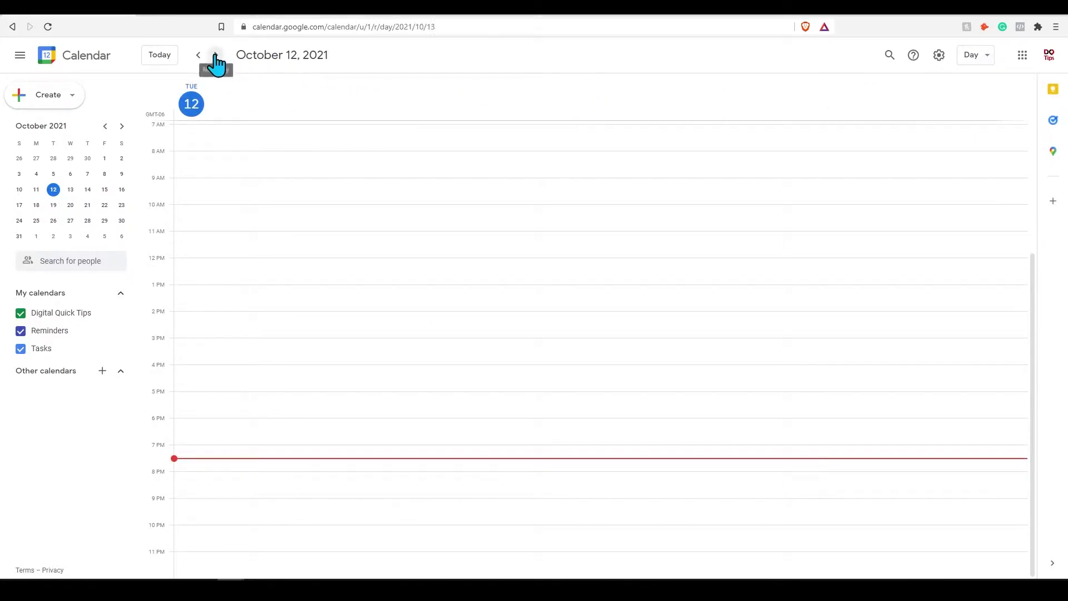
left_click(198, 56)
left_click(198, 55)
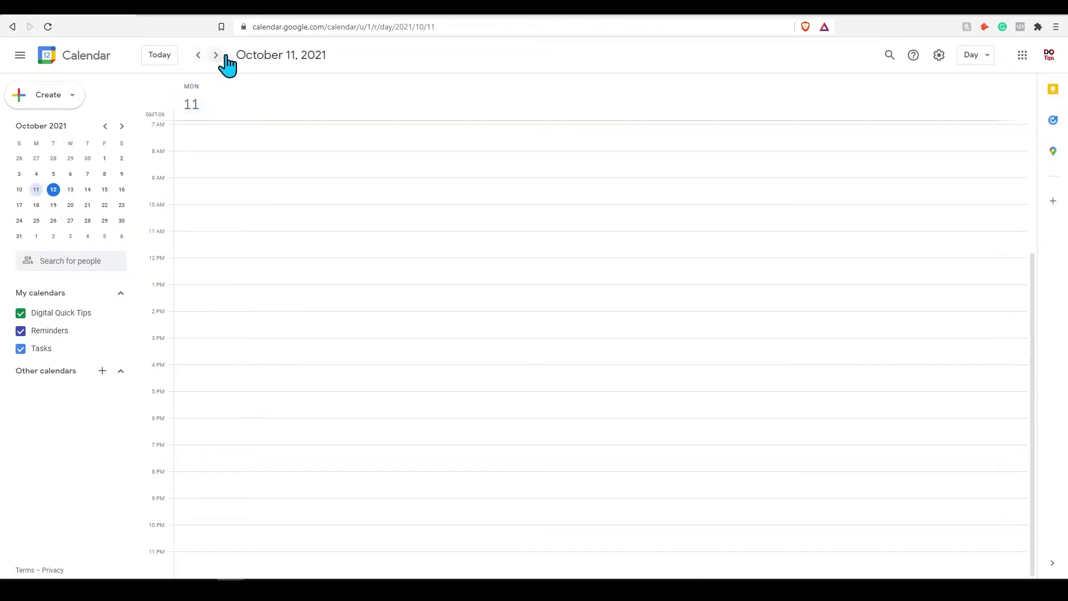
left_click(217, 55)
left_click(216, 55)
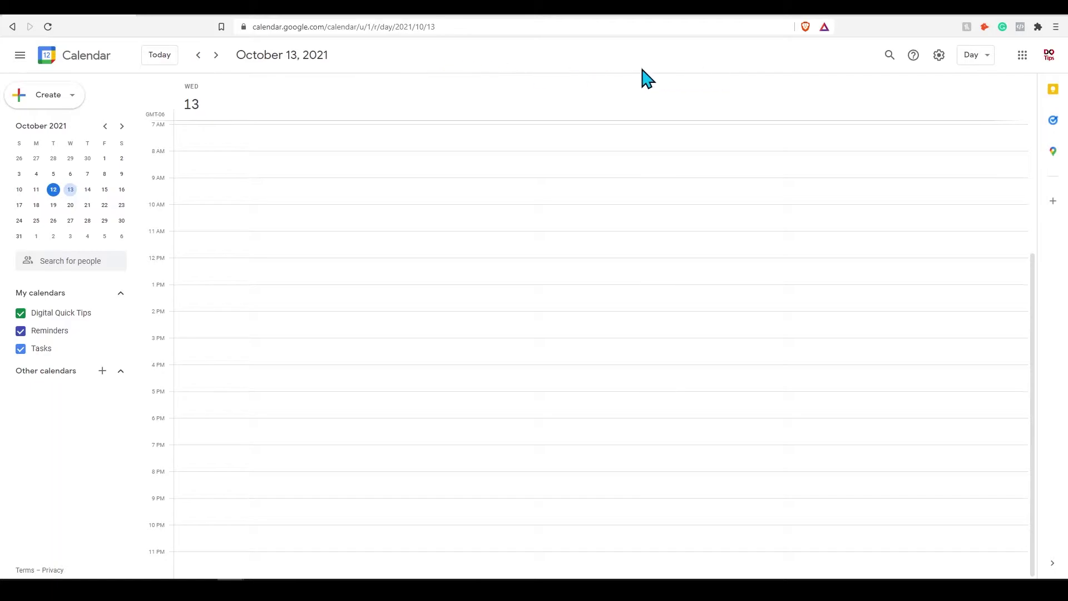
Collapse and restore the side panel twice.
left_click(21, 55)
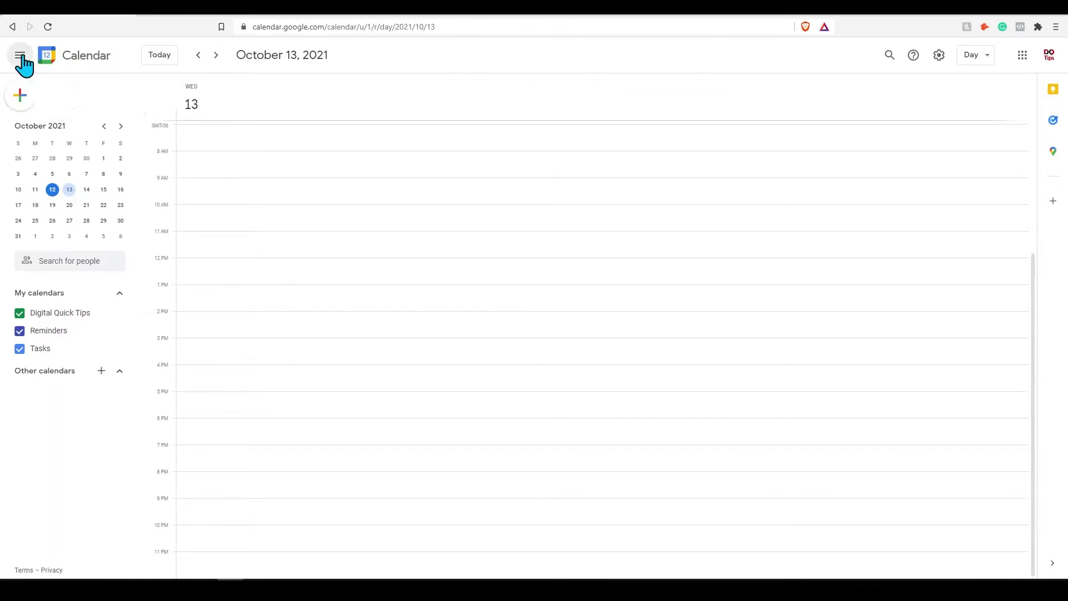
left_click(20, 56)
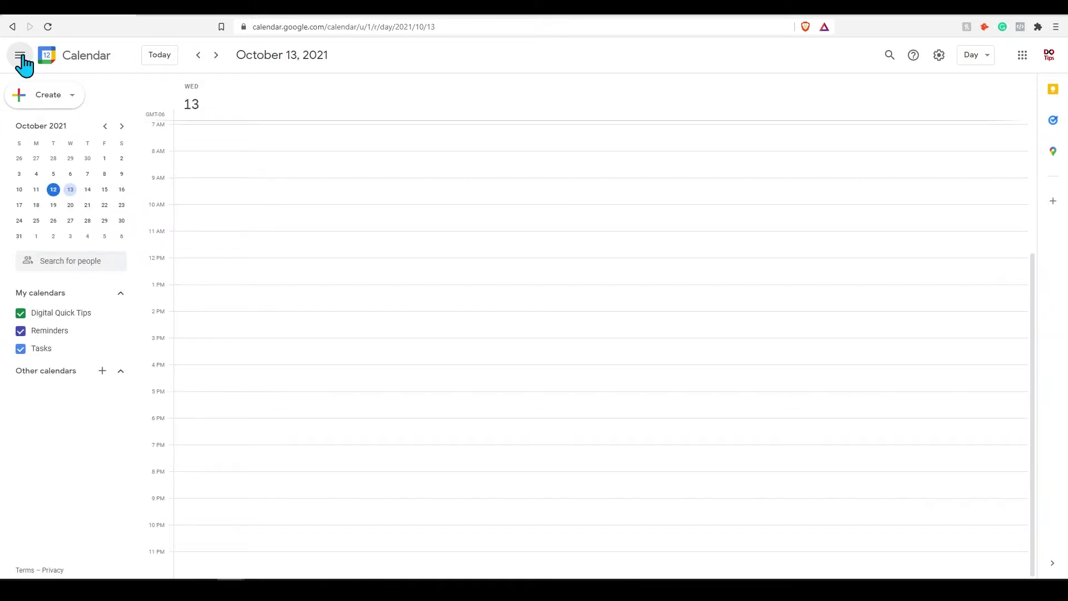
left_click(20, 55)
left_click(20, 55)
Peek at the Create choices and the people lookup, closing both unused.
left_click(79, 102)
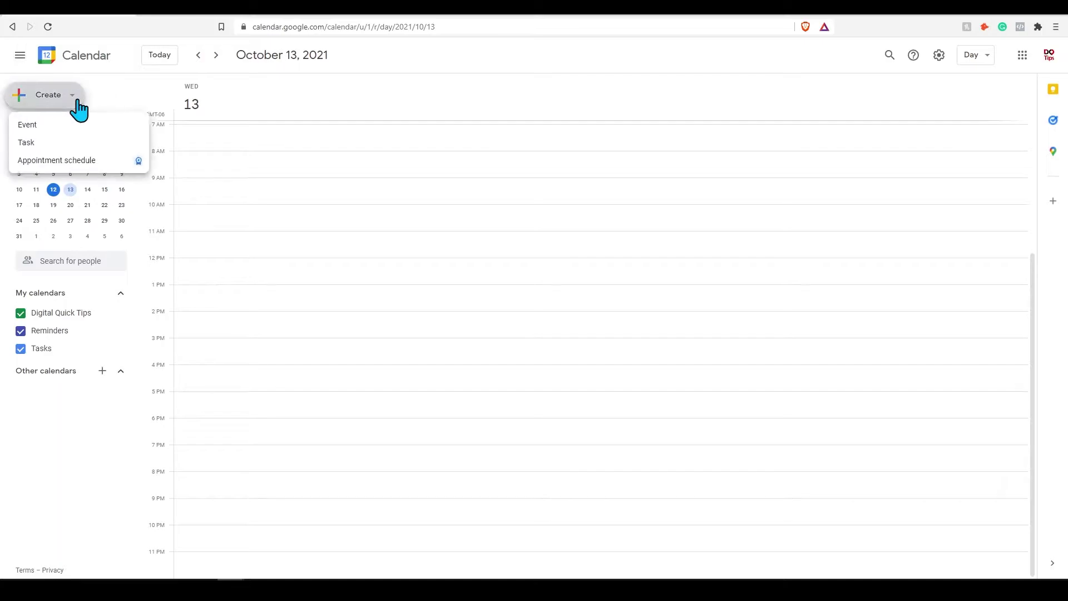
left_click(131, 89)
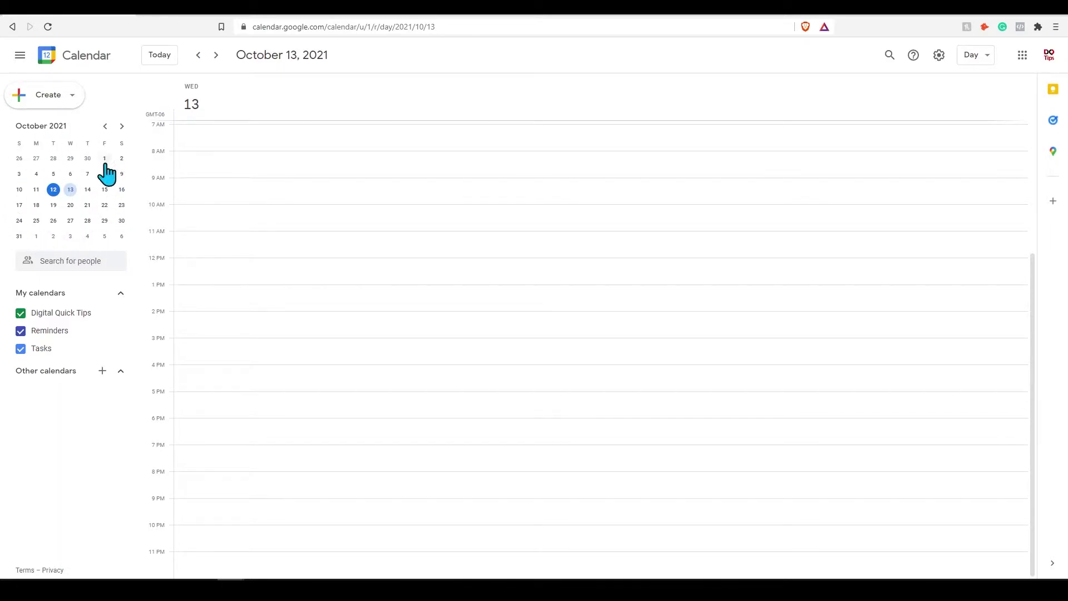
left_click(95, 261)
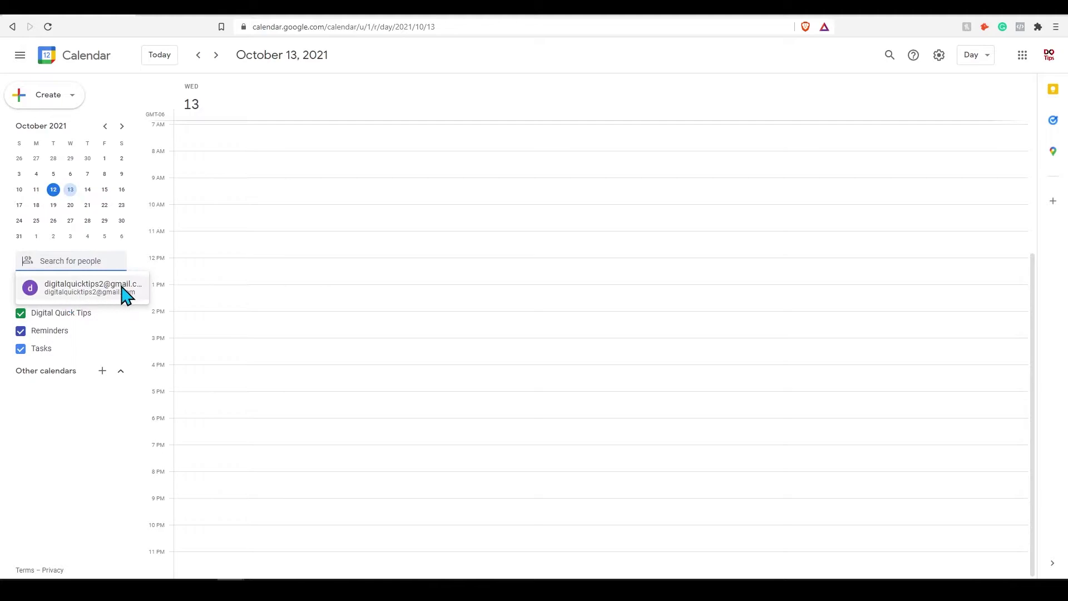
left_click(140, 261)
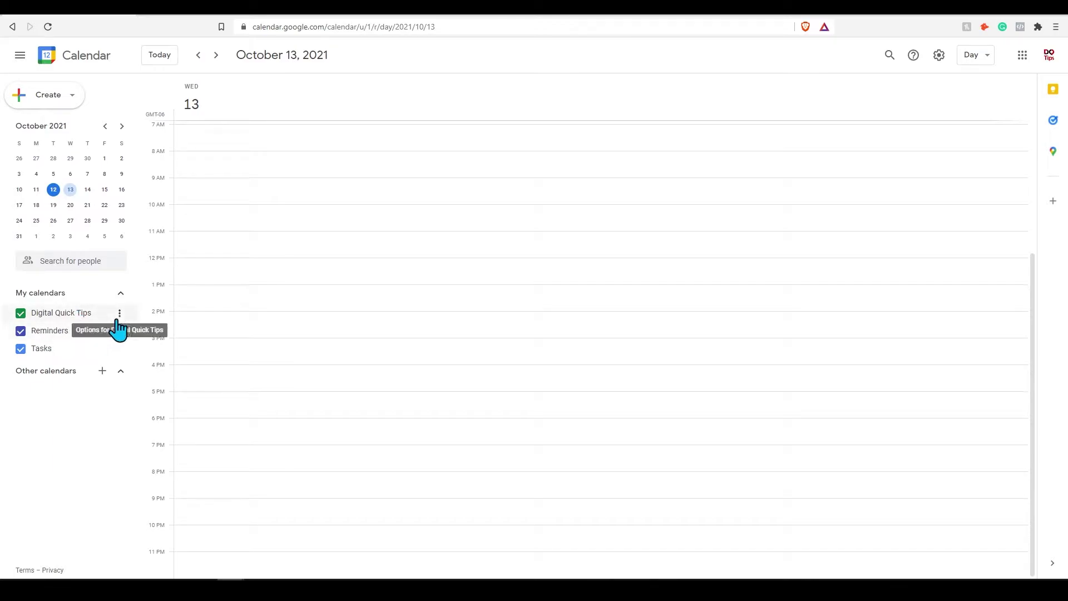
Inspect Digital Quick Tips and Reminders options, toggle Reminders, then bring up Add other calendars.
left_click(119, 315)
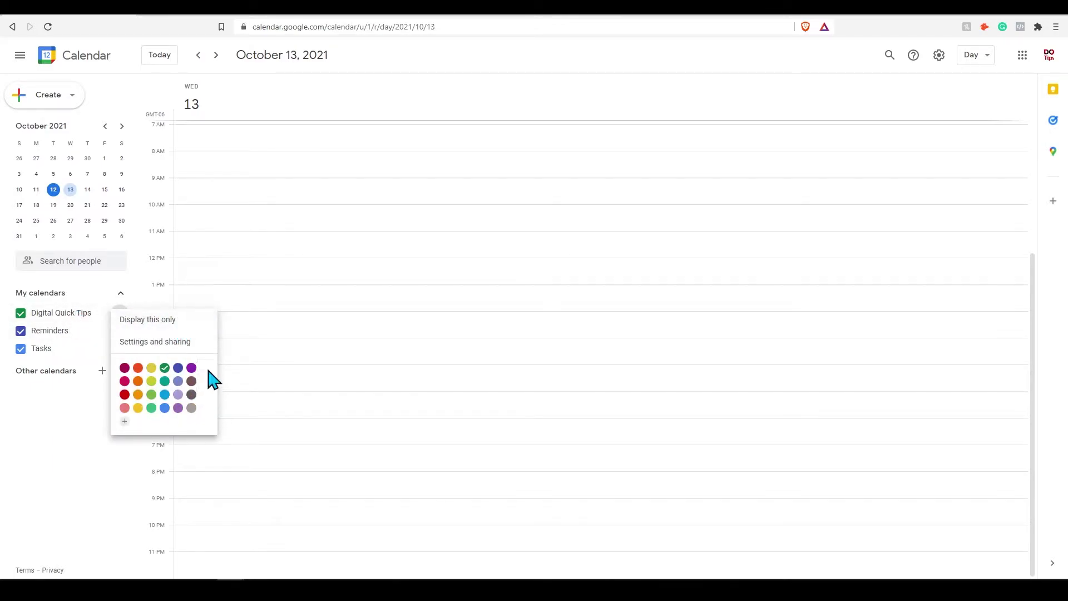
left_click(79, 429)
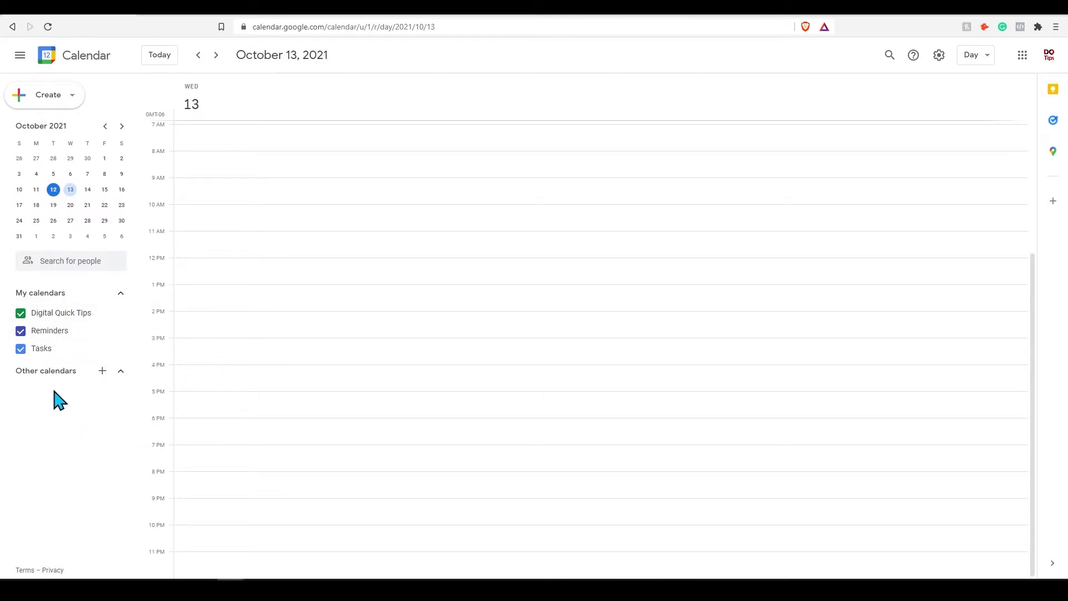
left_click(22, 332)
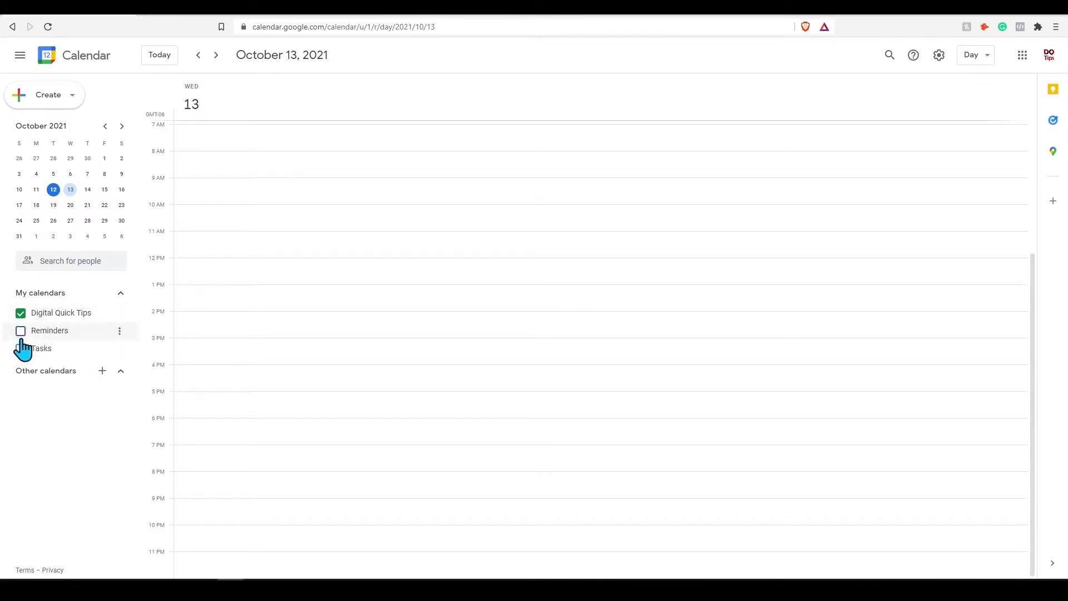
left_click(21, 332)
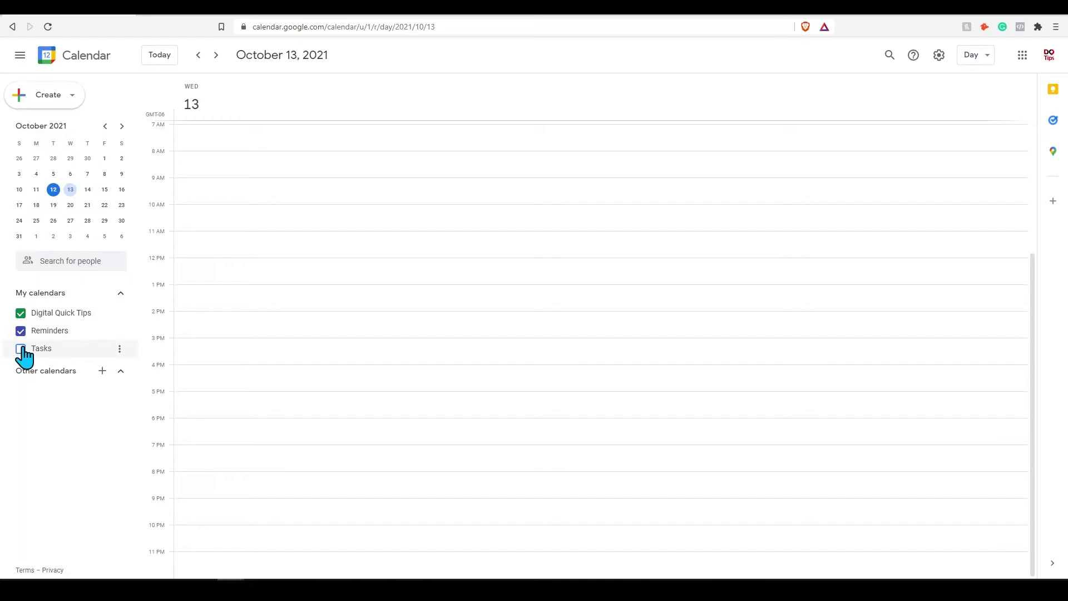
left_click(119, 332)
left_click(54, 416)
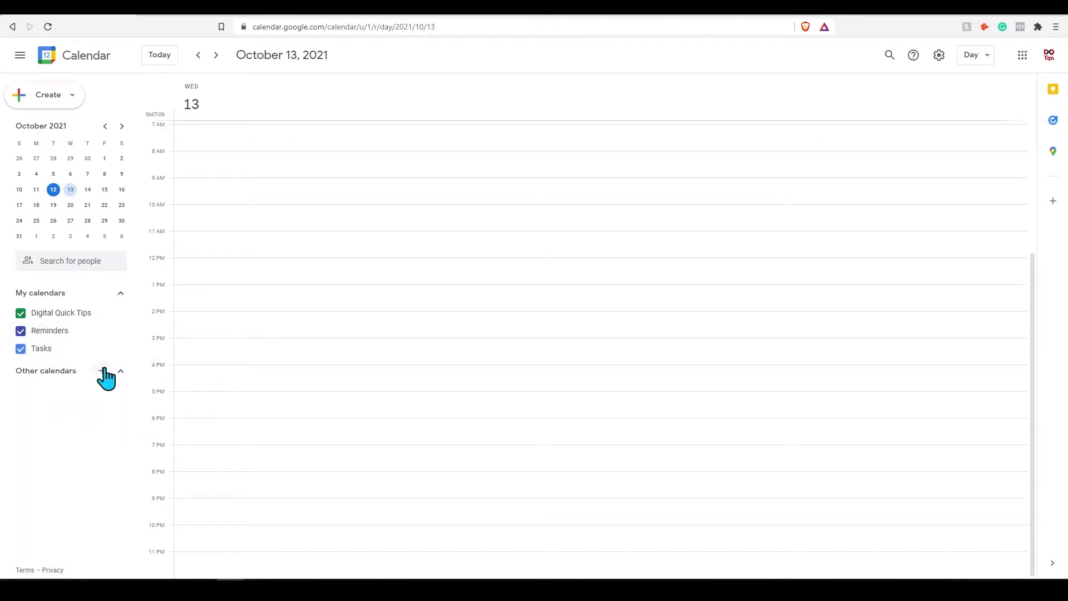
left_click(104, 371)
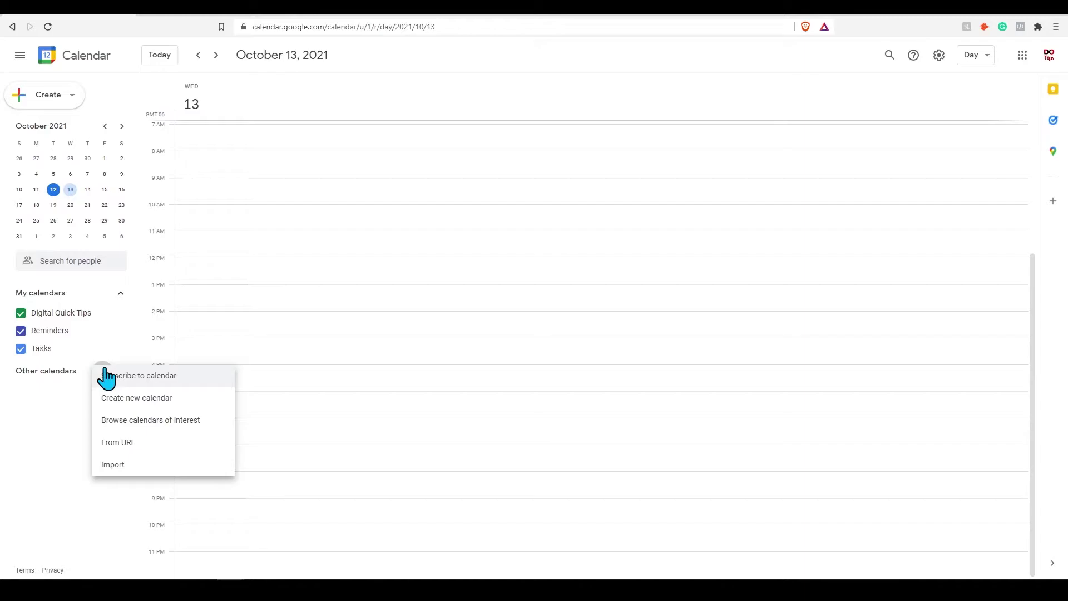
Choose Create new calendar and go to its empty Description field.
left_click(151, 403)
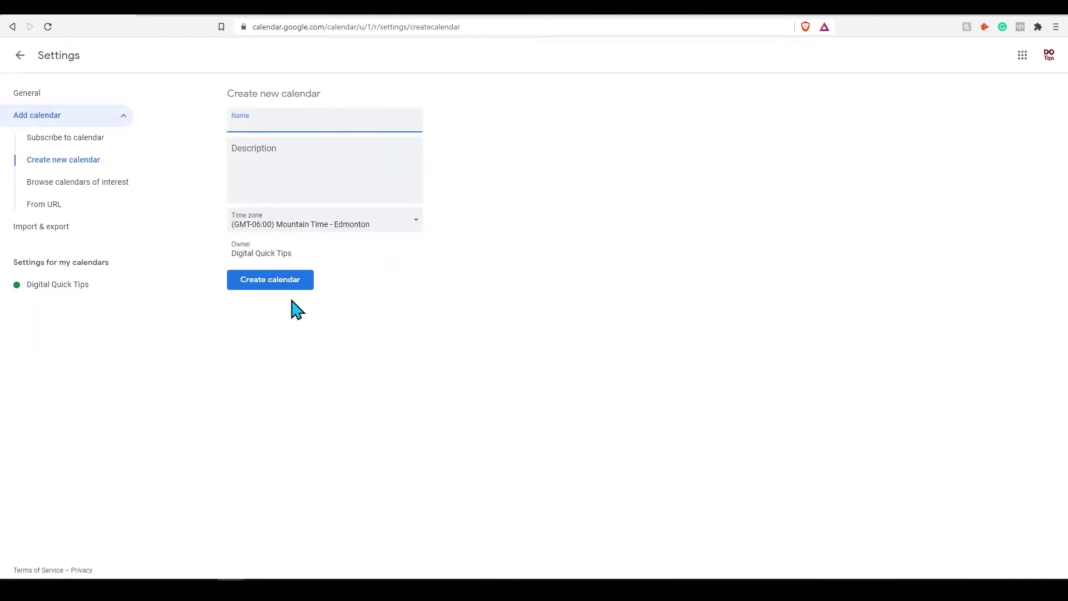
left_click(262, 155)
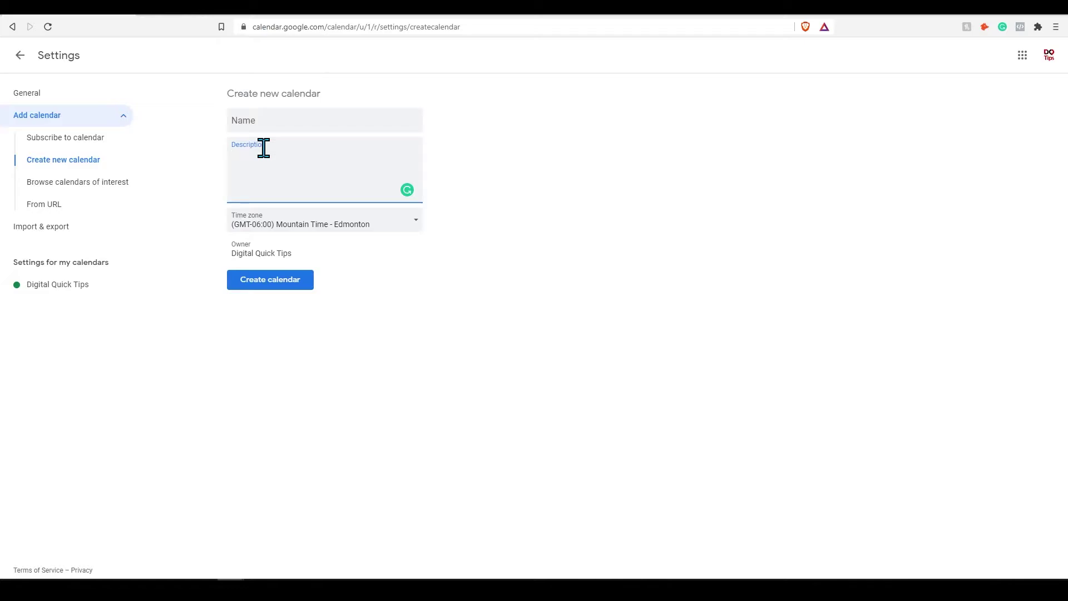
Add the Atlanta Falcons calendar from Browse calendars of interest under Sports > Football > NFL.
left_click(79, 183)
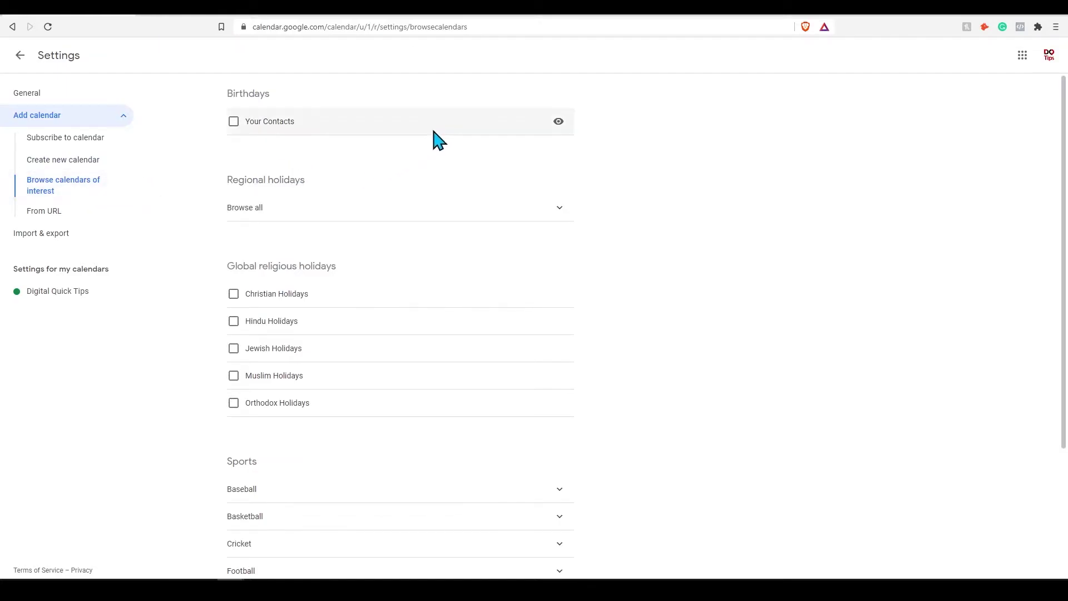
scroll(424, 362, "down", 3)
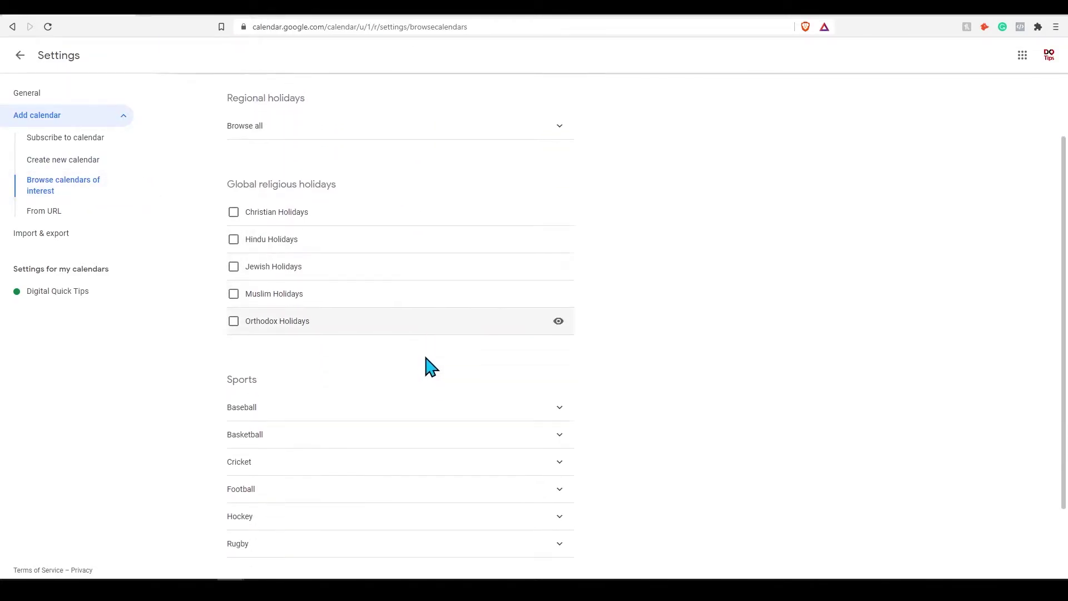
scroll(334, 472, "up", 3)
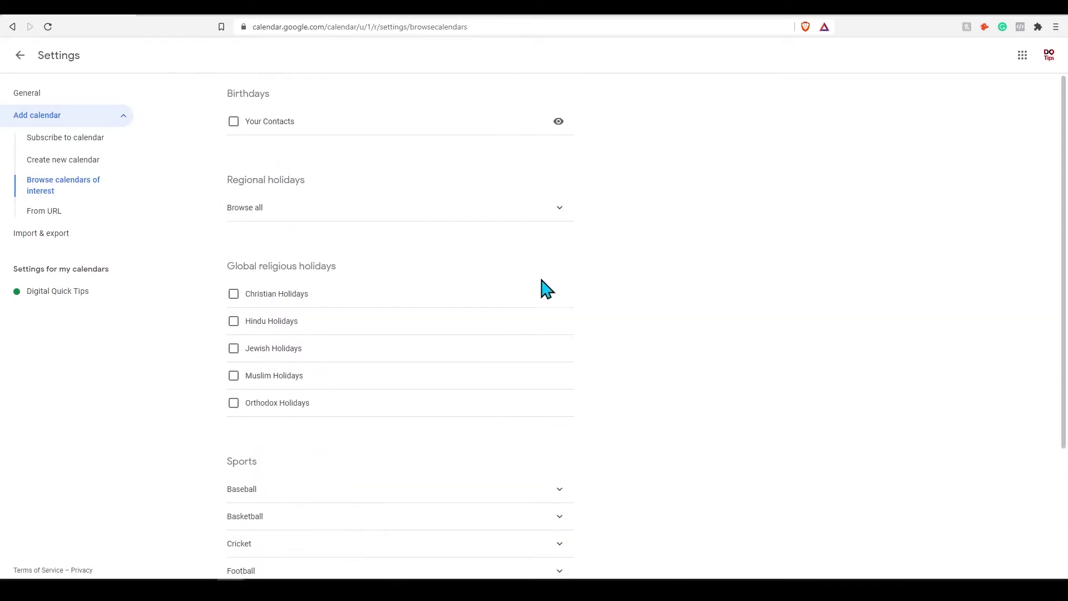
scroll(496, 310, "down", 3)
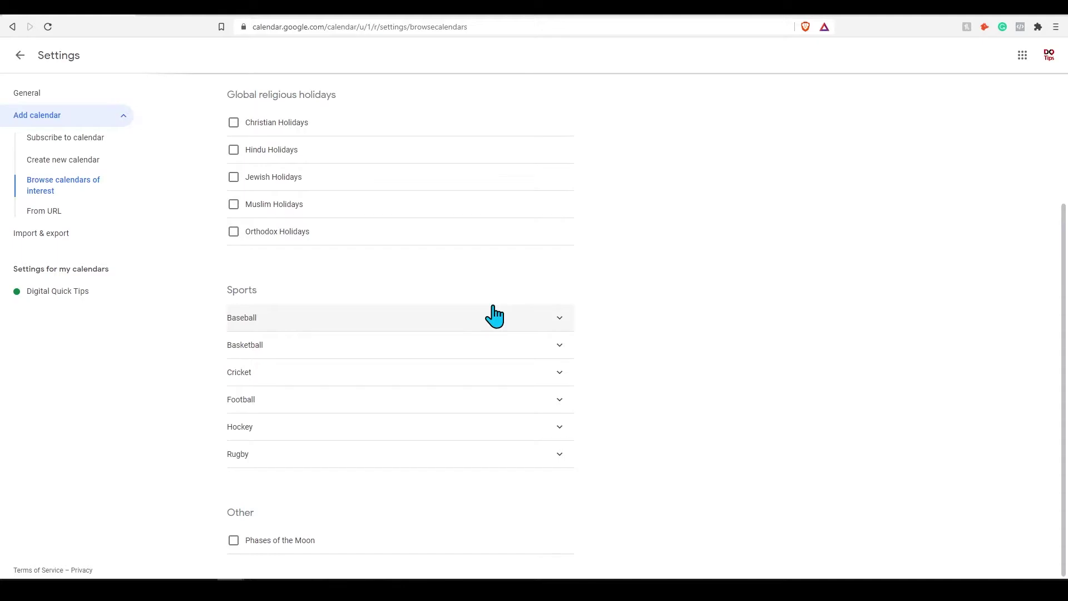
left_click(465, 409)
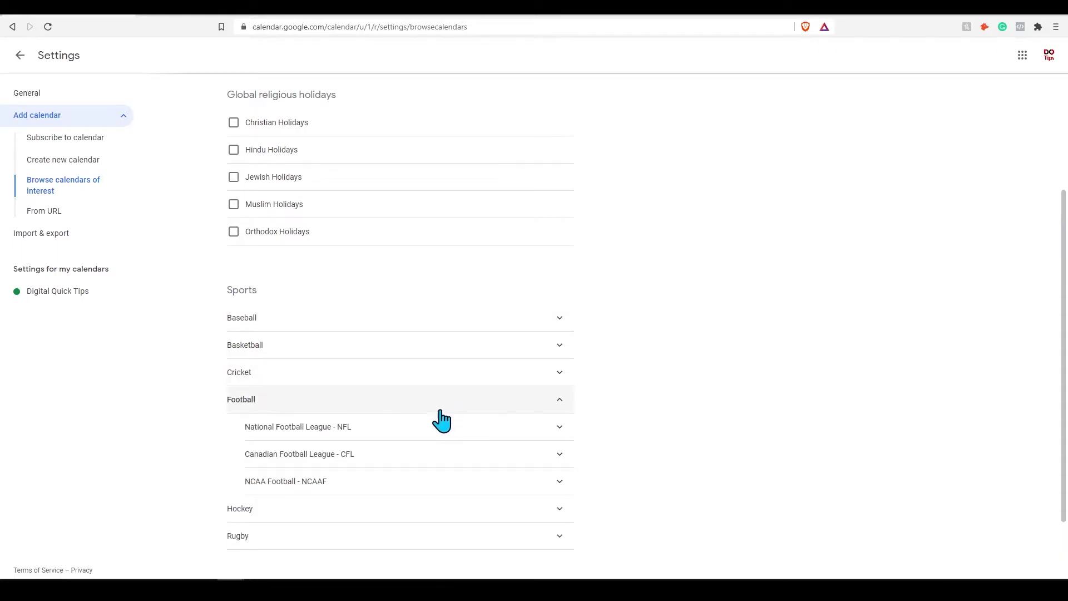
left_click(341, 426)
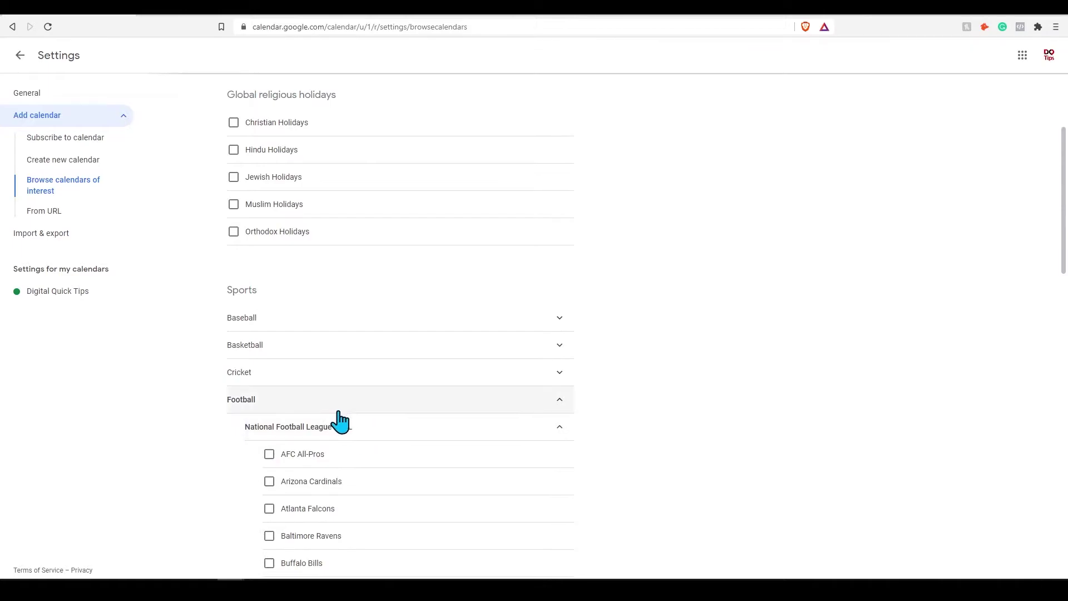
scroll(342, 410, "down", 2)
left_click(321, 397)
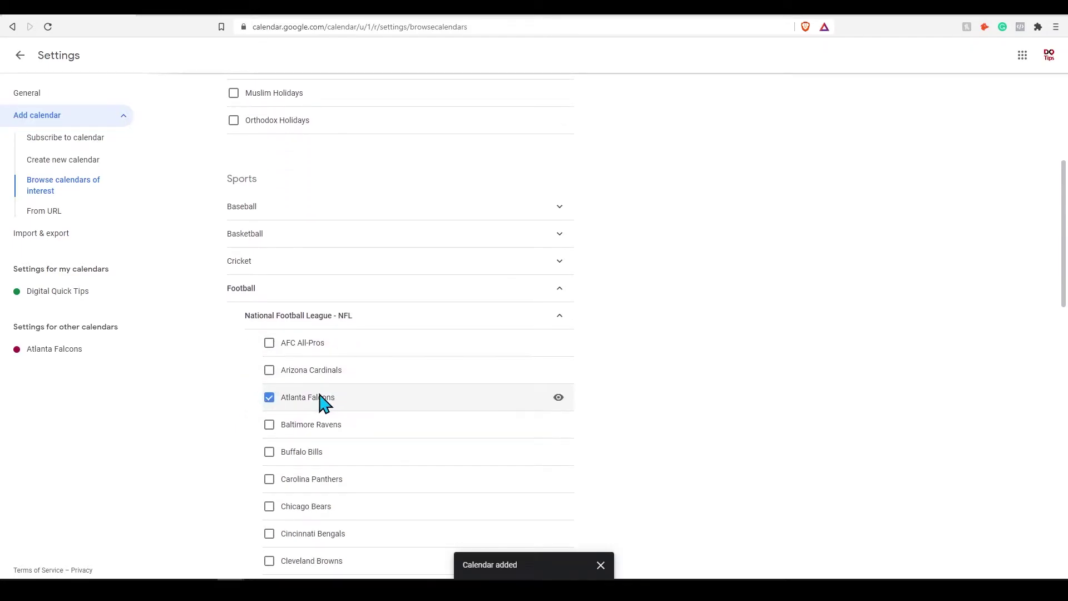
Return to the October 2021 month view showing Falcons games, discarding a stray October 24 draft.
left_click(20, 56)
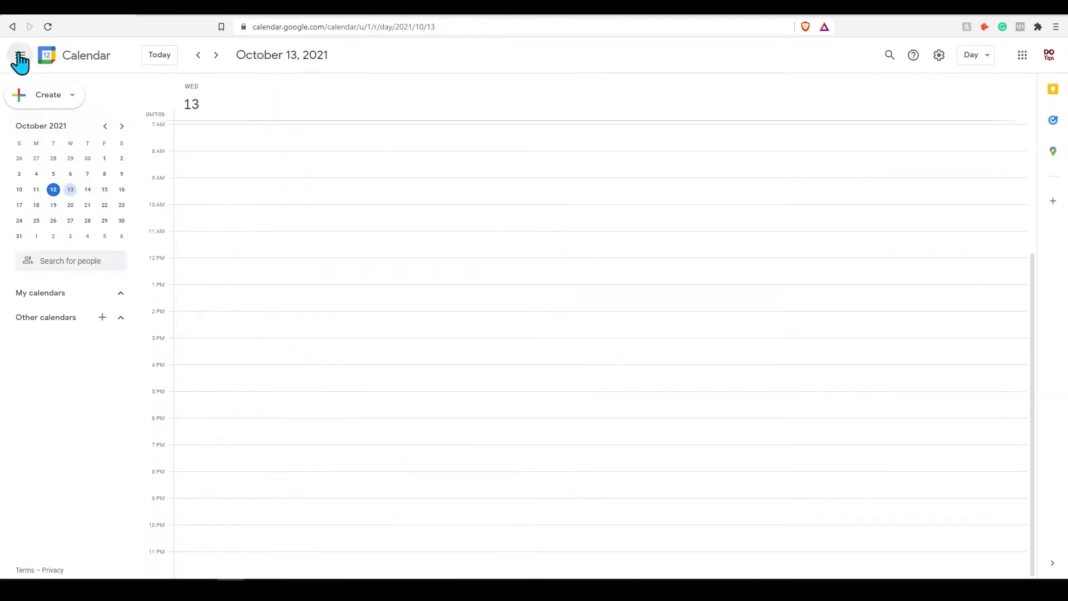
left_click(972, 55)
left_click(962, 105)
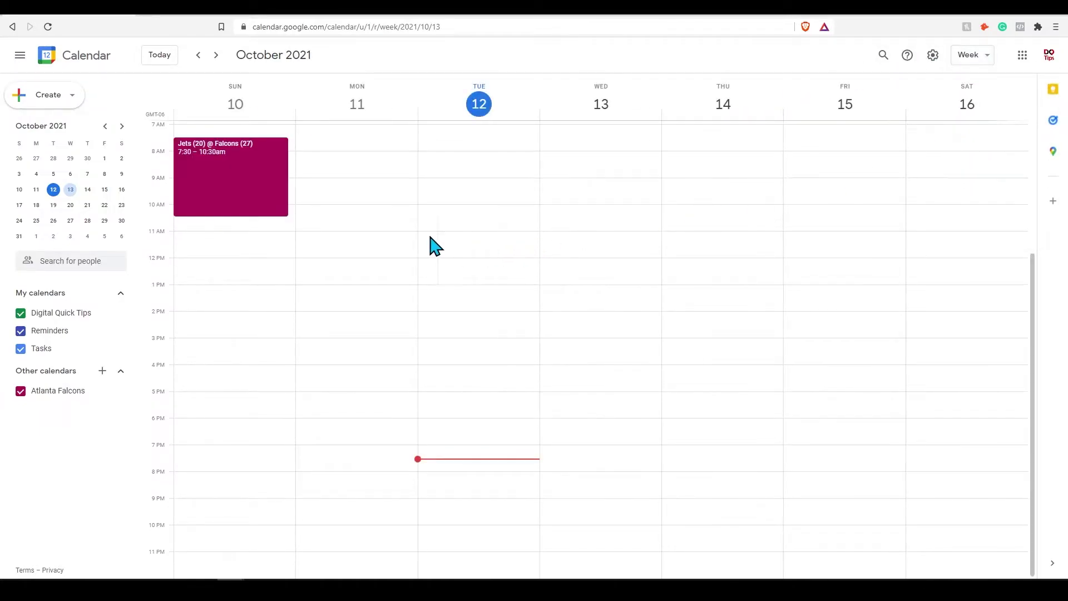
left_click(983, 57)
left_click(977, 126)
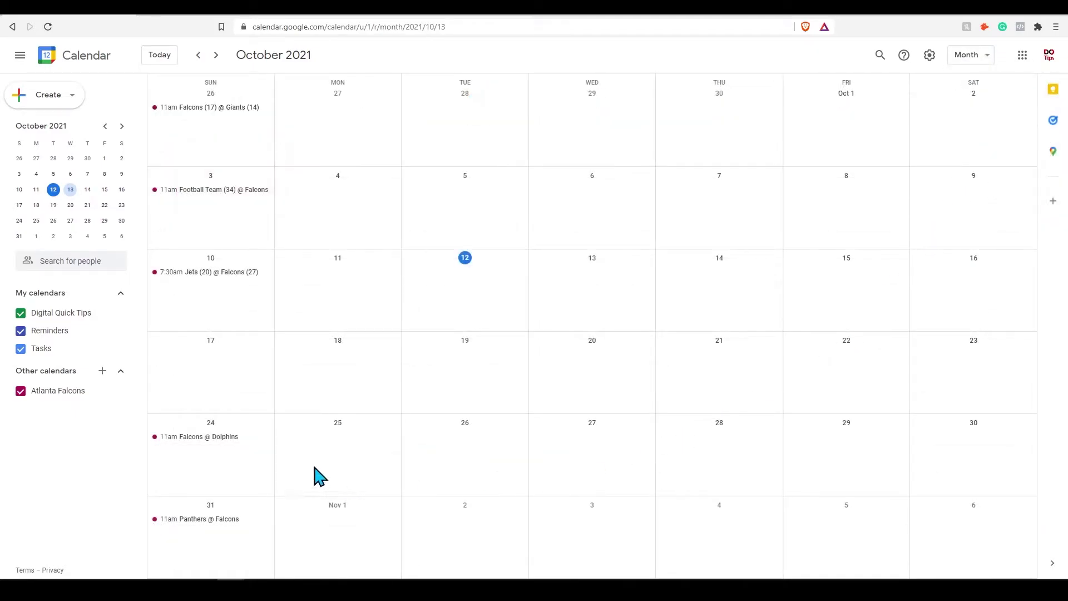
left_click(231, 477)
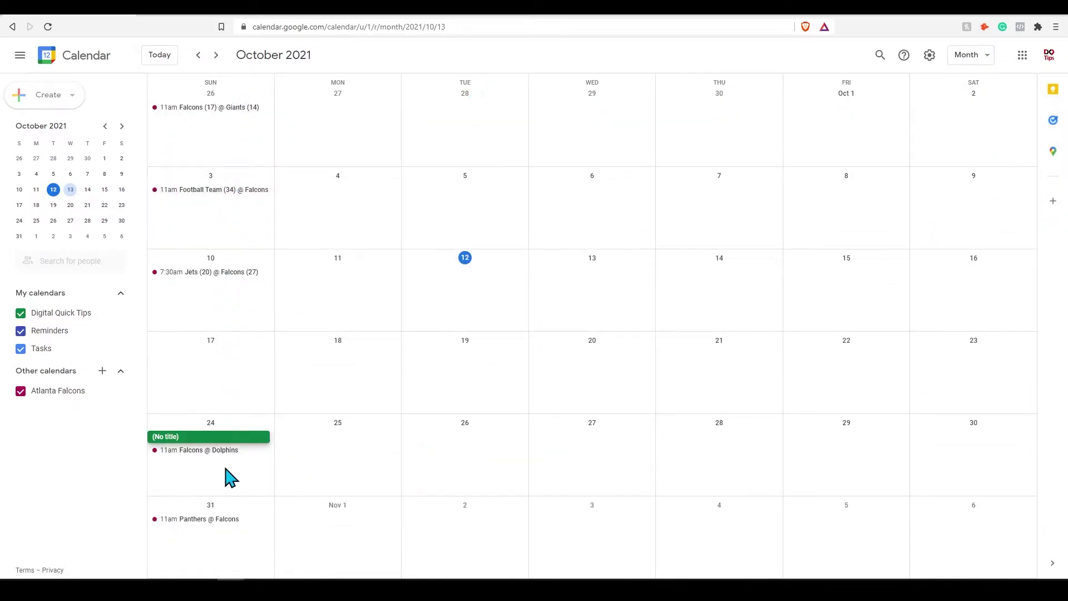
left_click(508, 170)
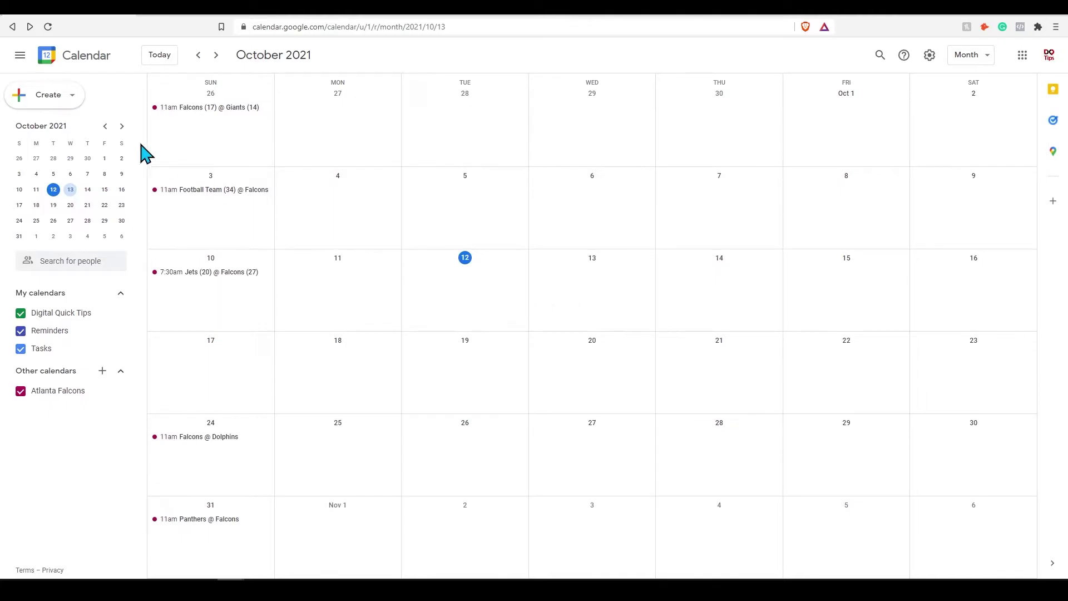
Create a new event on Wednesday, October 13 titled 'Go to the gym'.
left_click(77, 96)
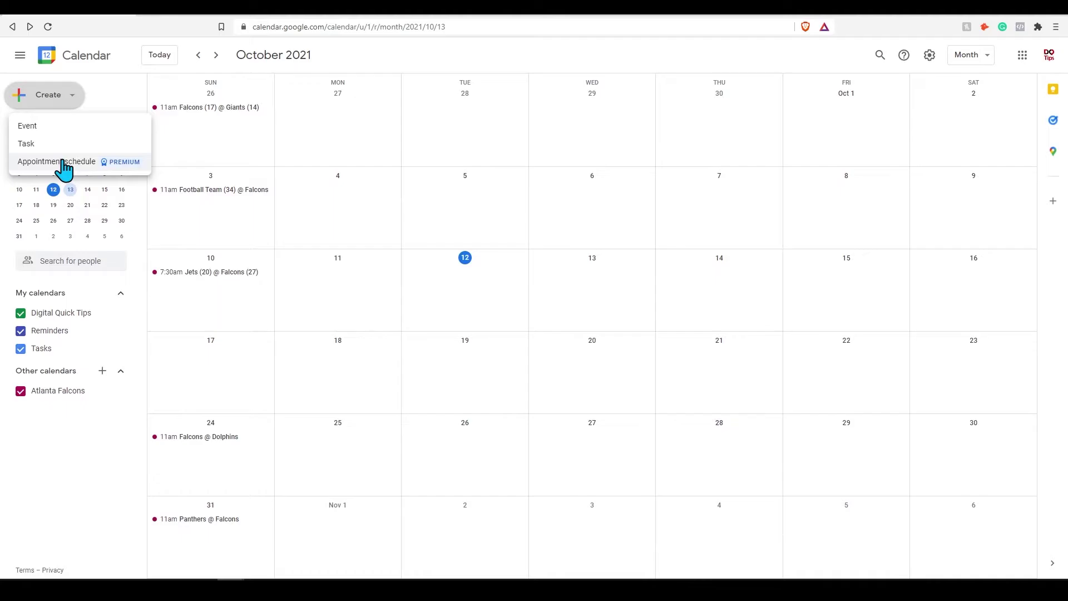
left_click(62, 127)
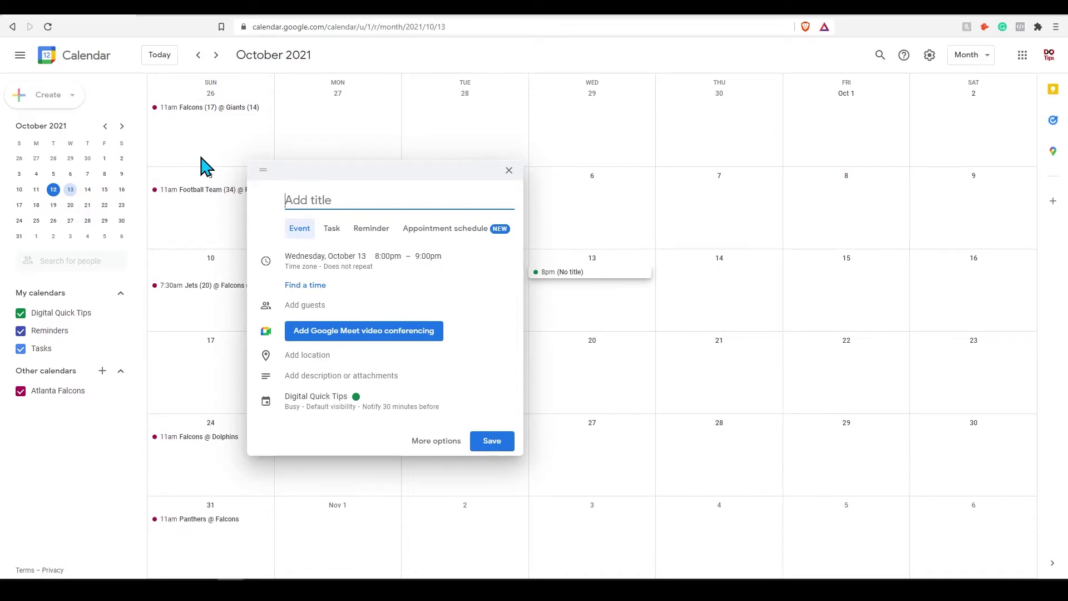
type("Go to the gym")
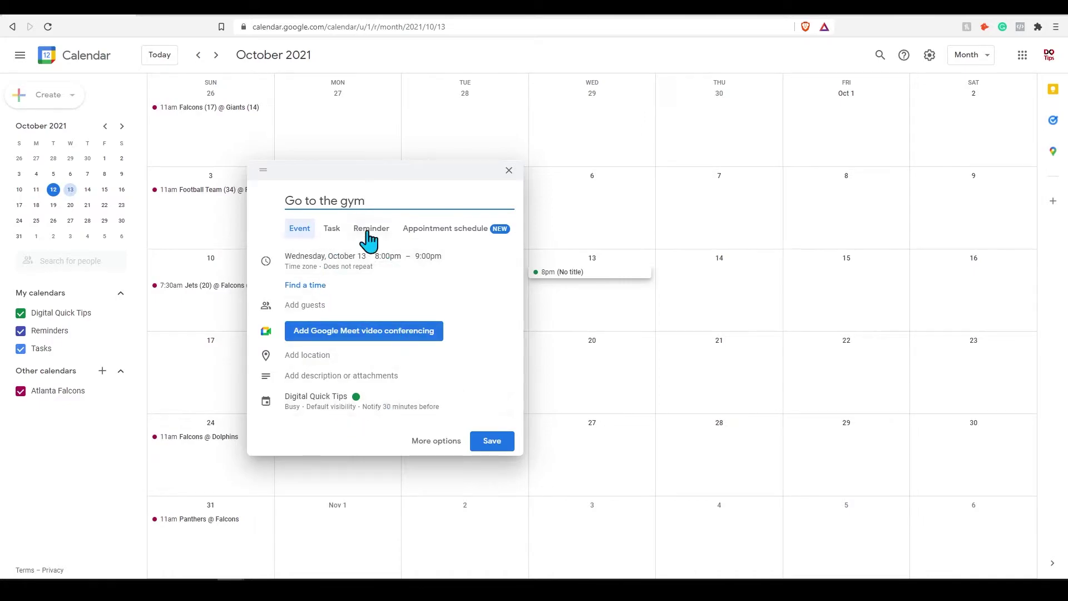
Open the full editor for 'Go to the gym' and move it to 5:30pm–6:30pm.
left_click(436, 441)
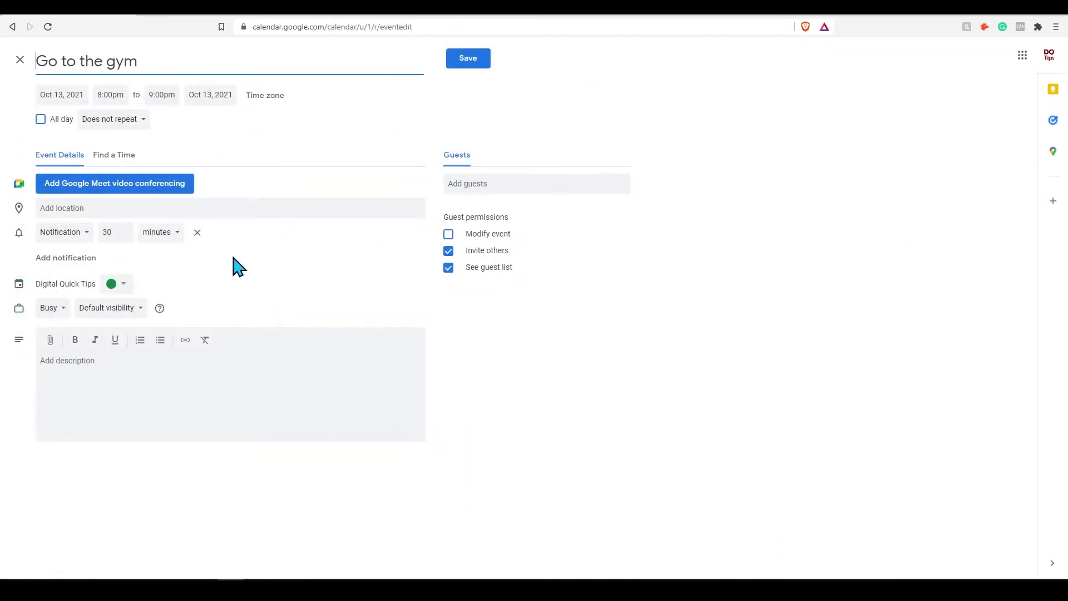
left_click(109, 95)
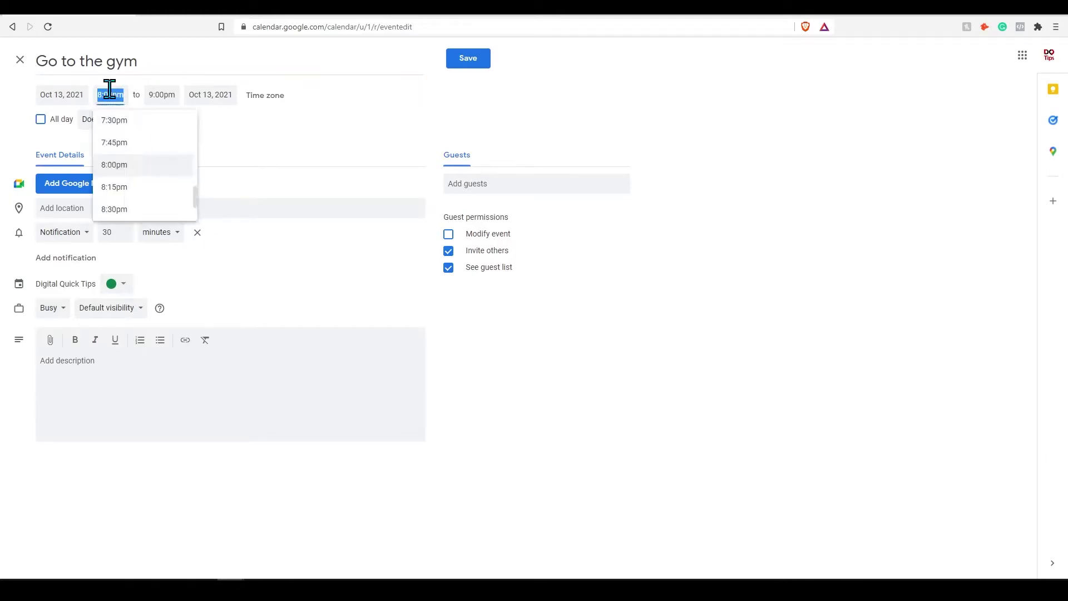
scroll(123, 136, "up", 3)
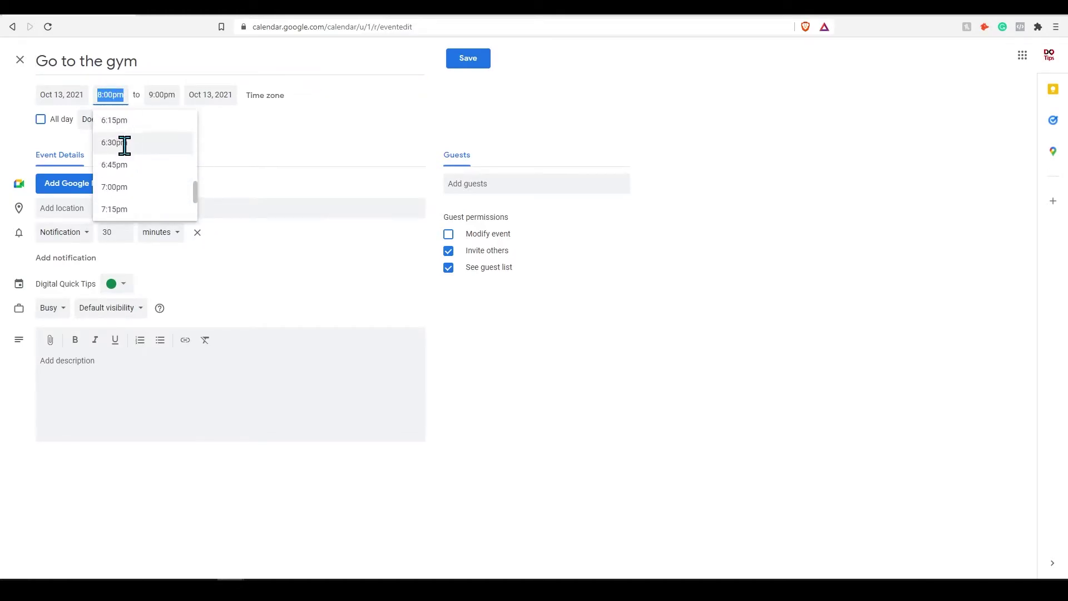
scroll(131, 142, "up", 2)
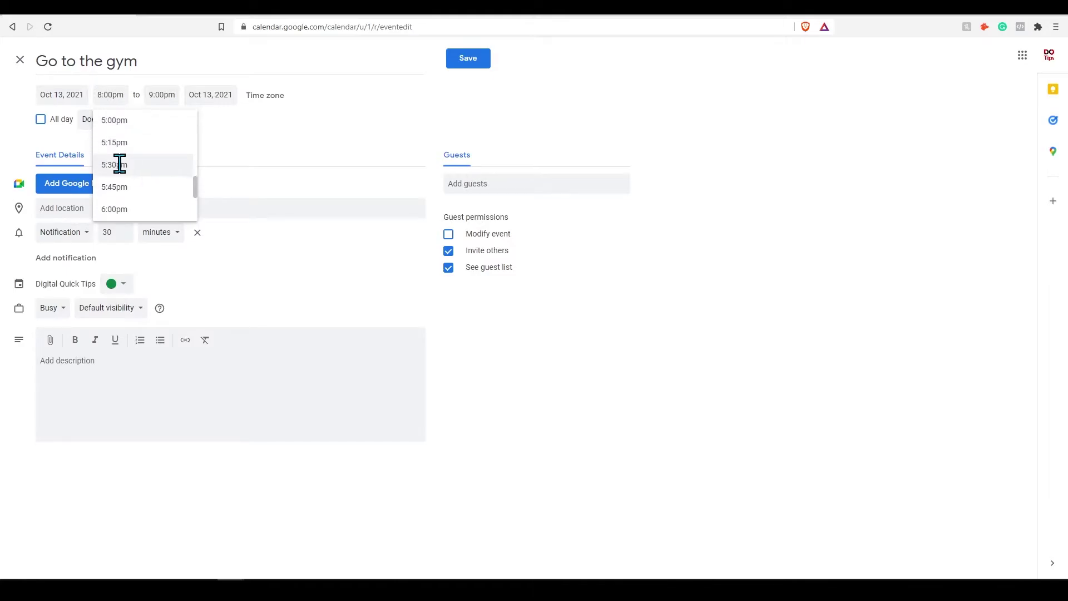
left_click(119, 164)
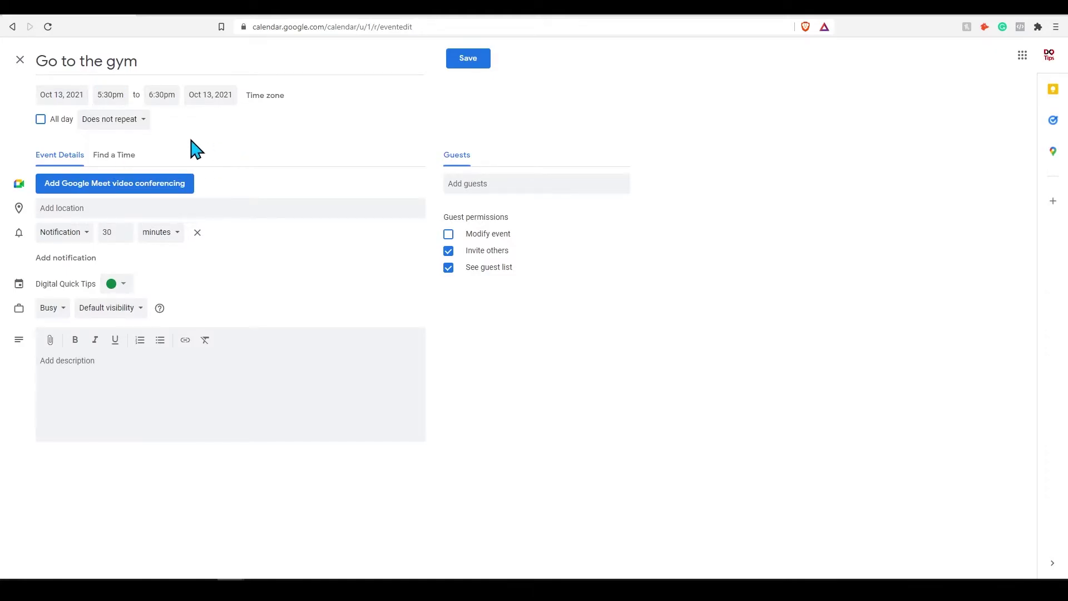
left_click(135, 124)
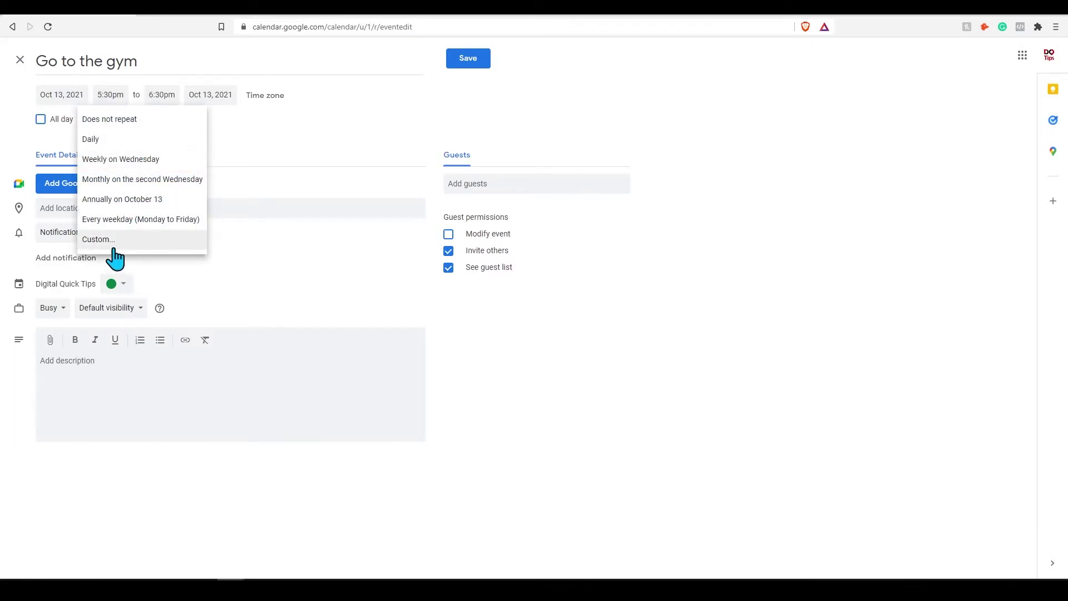
Give the gym event a custom weekly recurrence on Monday through Saturday.
left_click(105, 240)
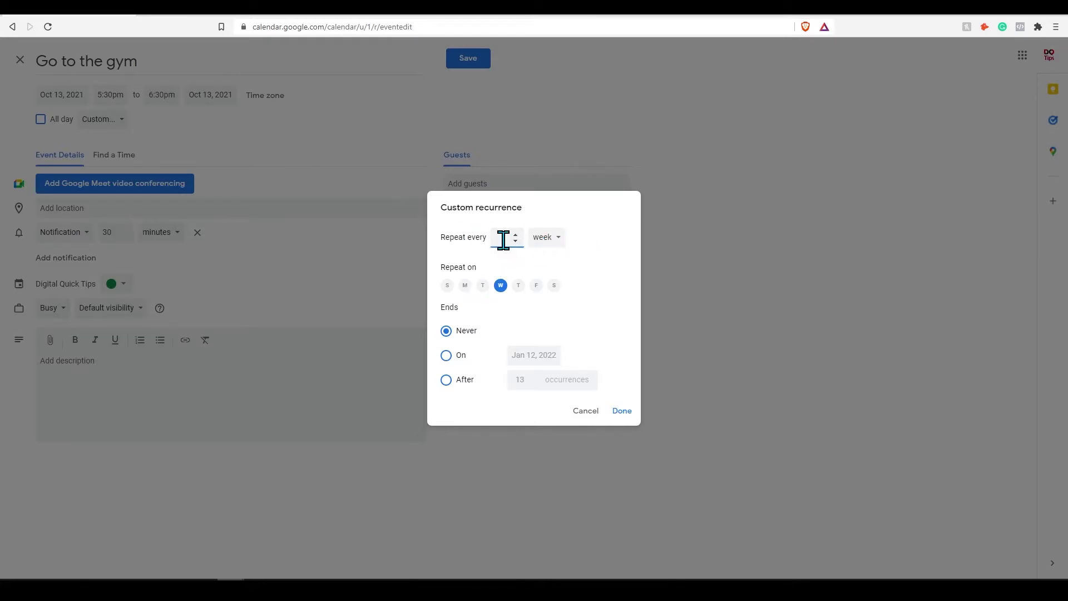
left_click(466, 286)
left_click(483, 285)
left_click(518, 285)
left_click(536, 286)
left_click(554, 286)
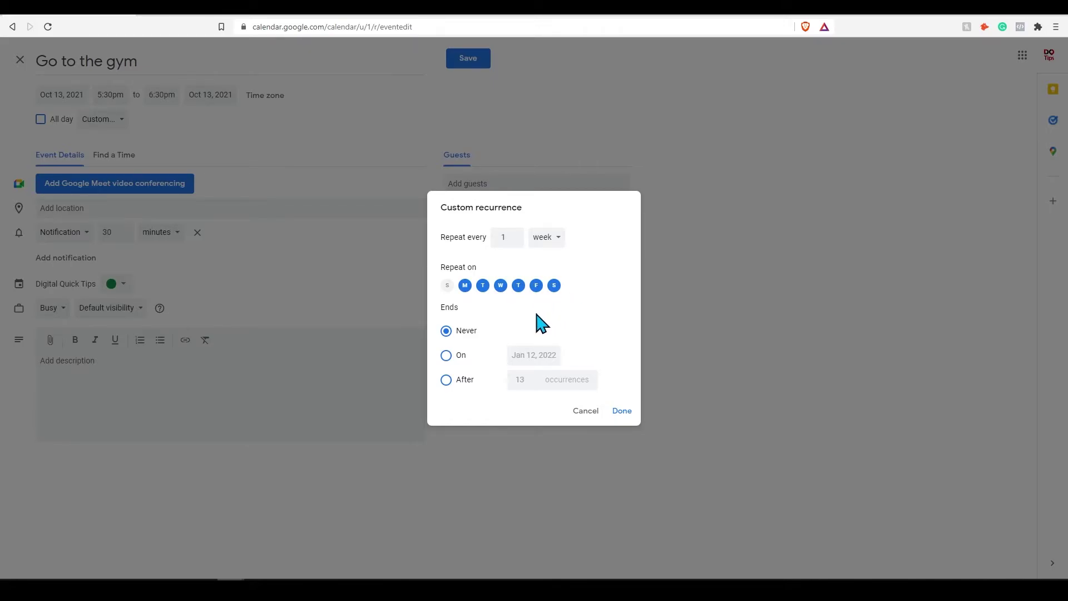
left_click(621, 411)
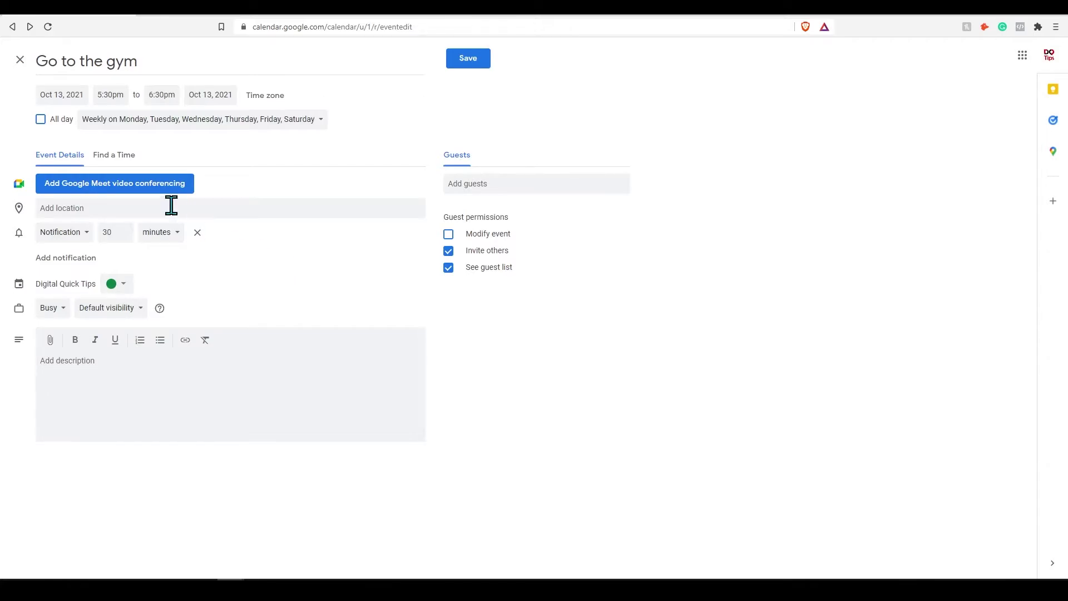
Leave the guest list empty and set the location to GoodLife Fitness Calgary Sunridge.
left_click(484, 183)
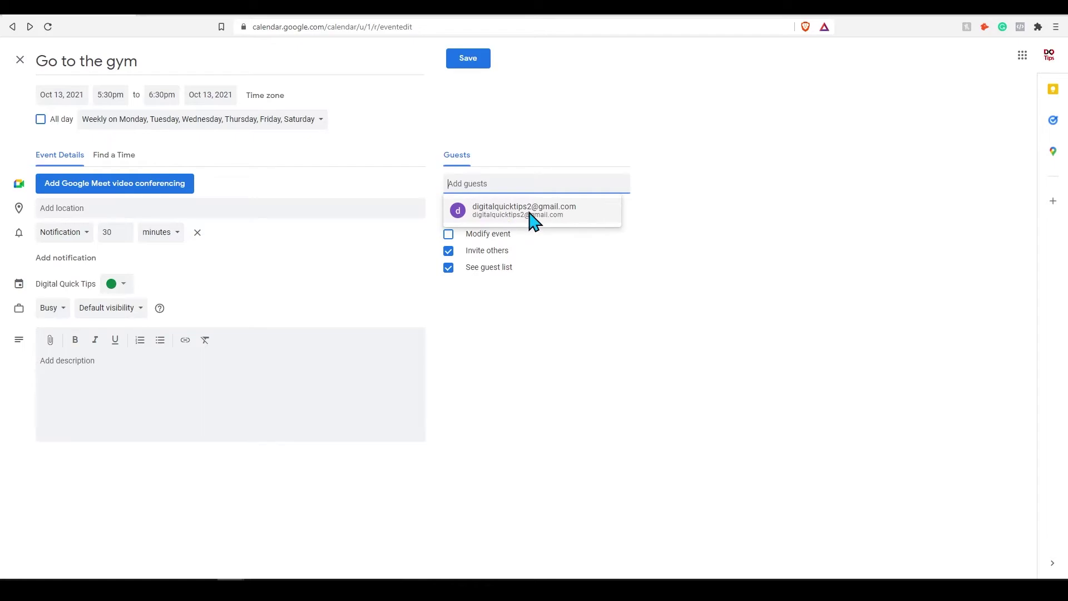
left_click(295, 227)
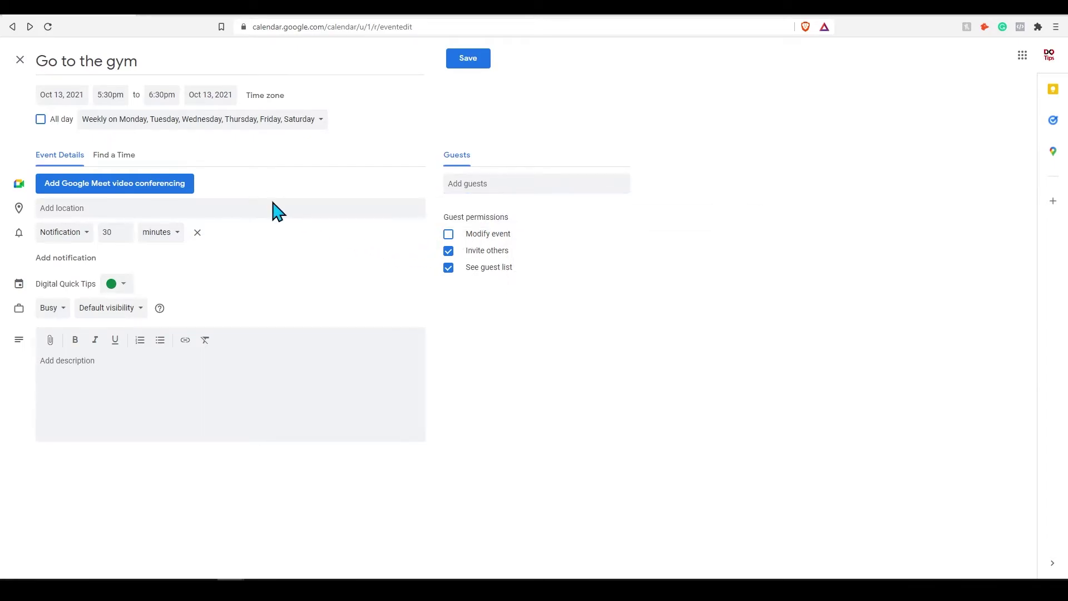
left_click(507, 184)
left_click(354, 289)
left_click(276, 207)
type("goodlife fitness sunridg")
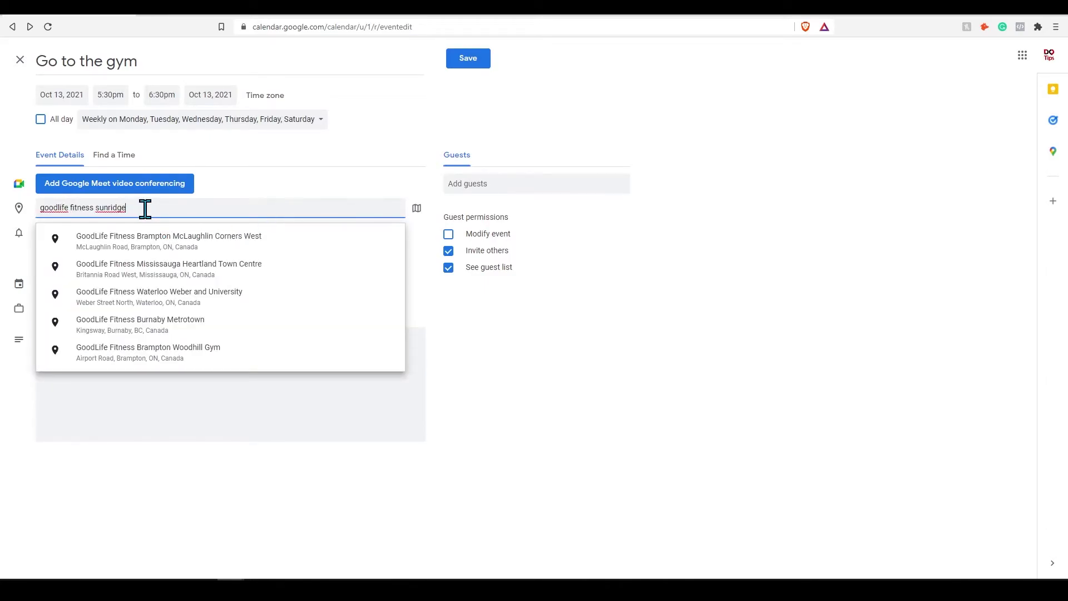
left_click(158, 236)
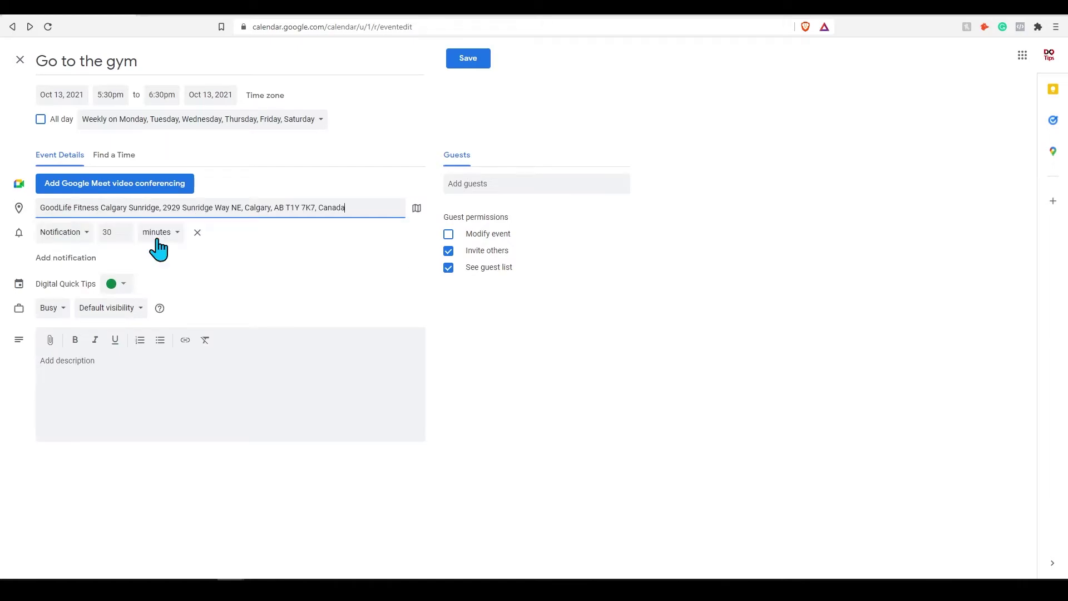
Change the notification to 1 hour before and add a second notification.
left_click(117, 232)
left_click(156, 242)
left_click(153, 252)
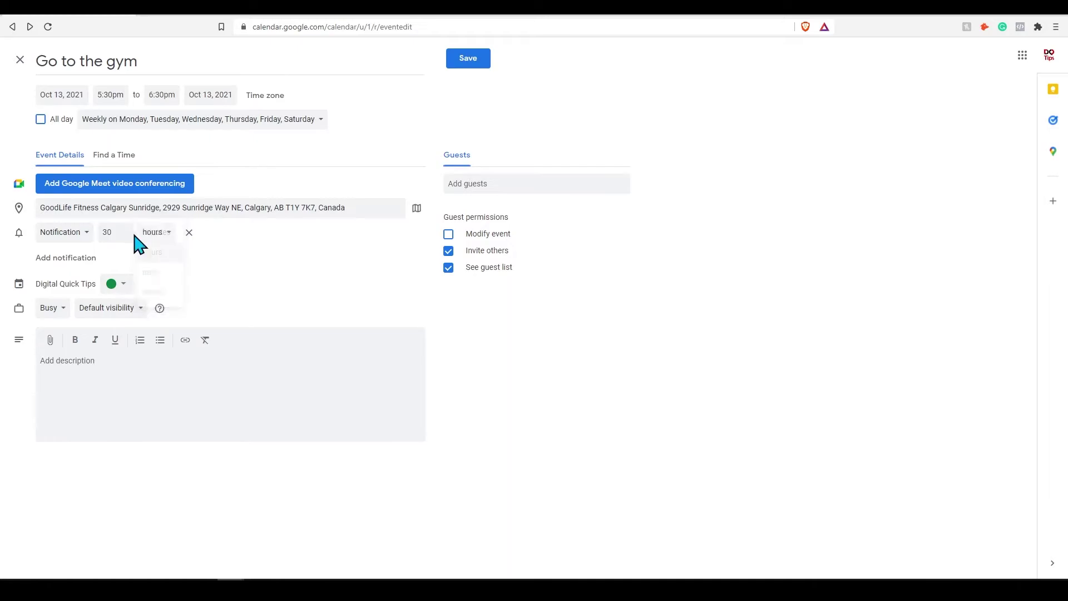
double_click(108, 232)
left_click(286, 259)
left_click(70, 259)
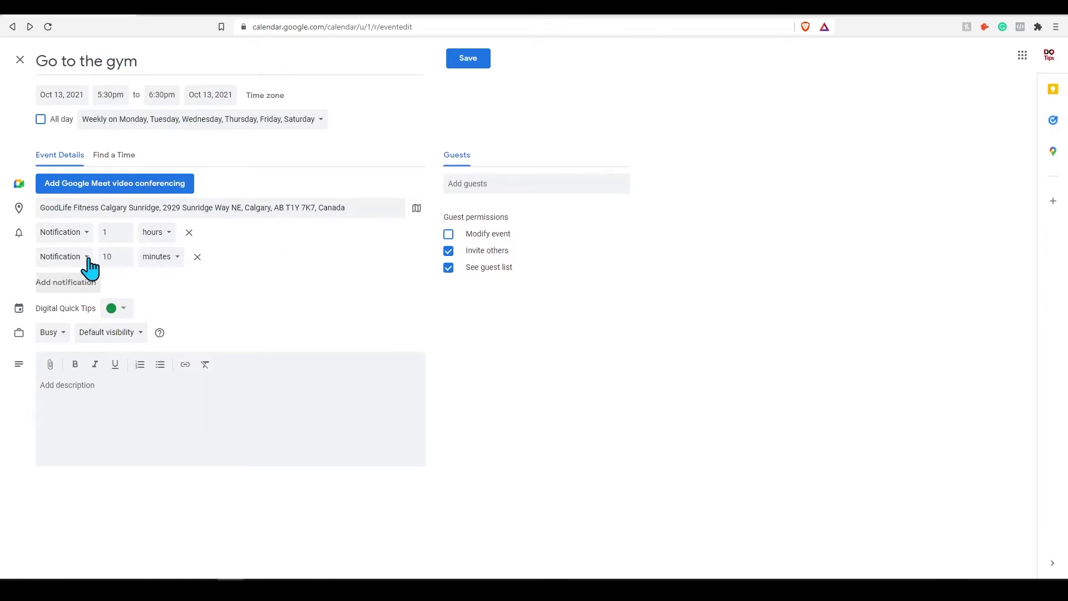
Remove the extra 10-minute notification, skip attaching a file, and save the gym event.
left_click(197, 256)
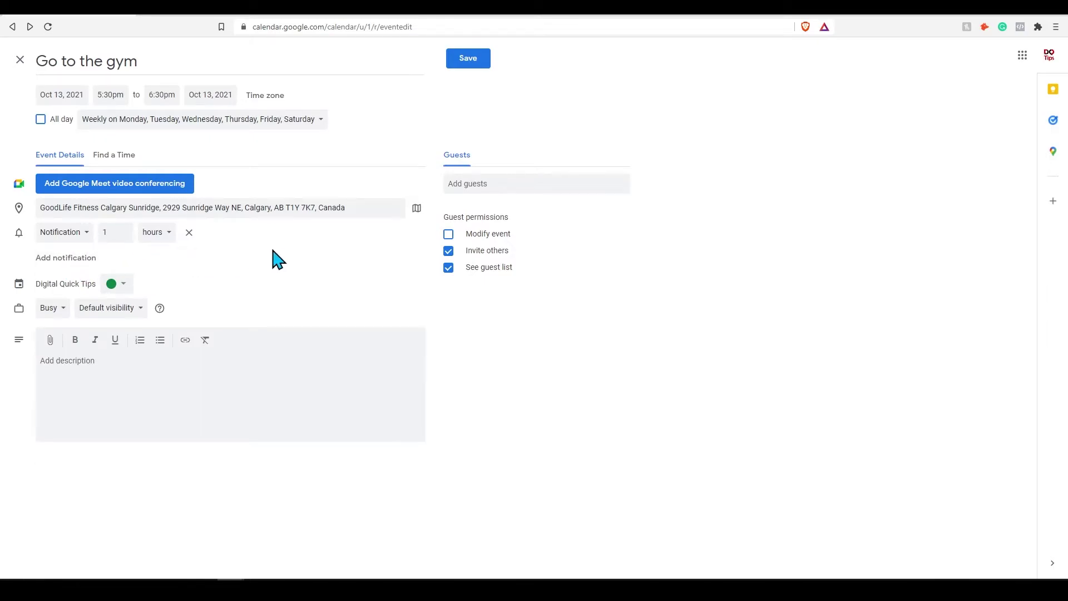
left_click(131, 366)
left_click(50, 342)
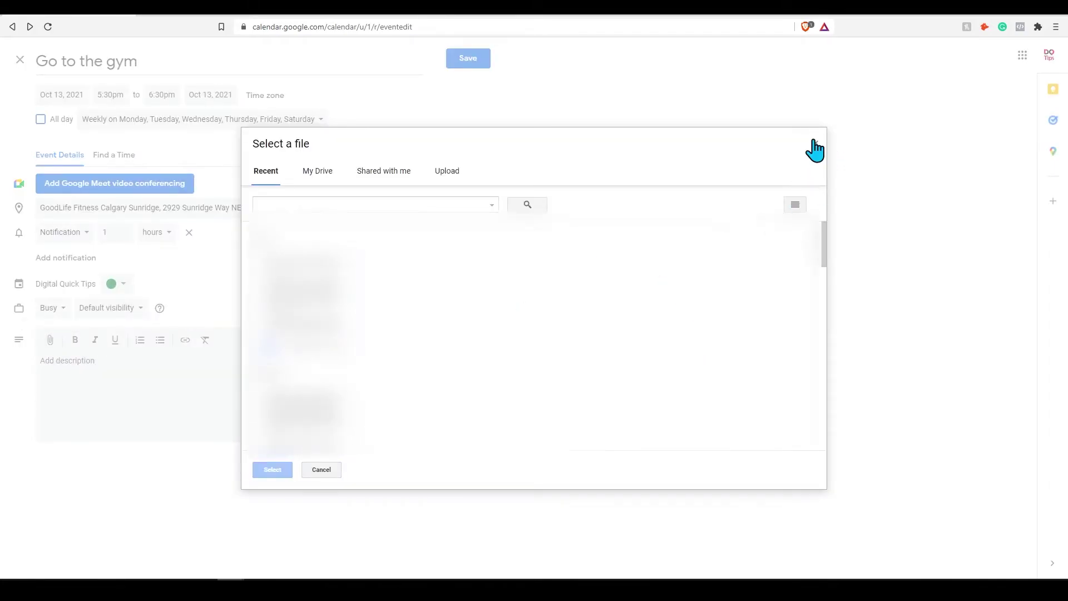
left_click(814, 144)
left_click(479, 61)
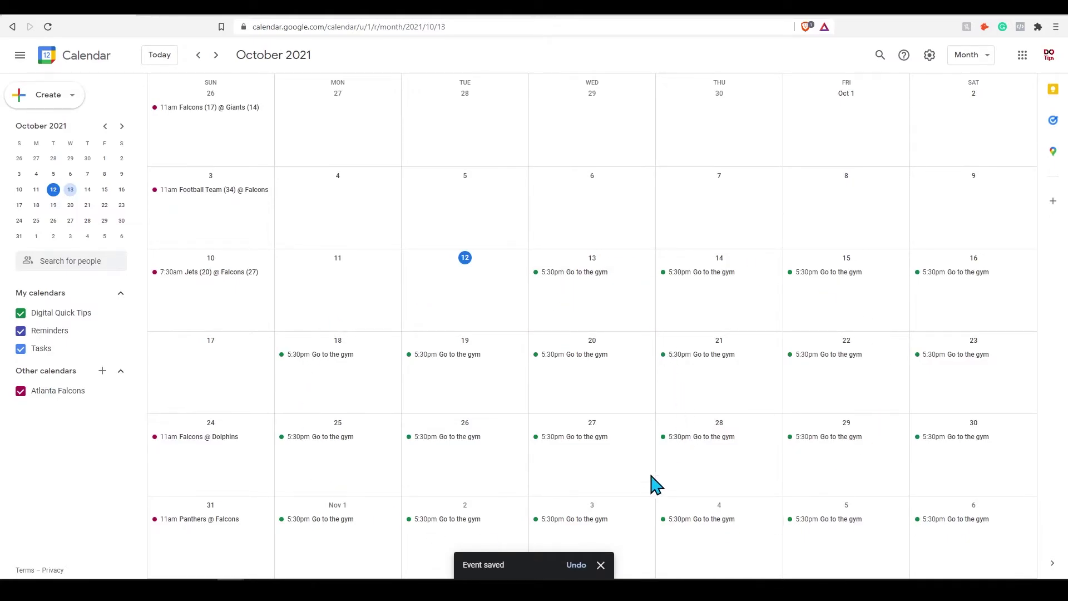
scroll(522, 371, "down", 1)
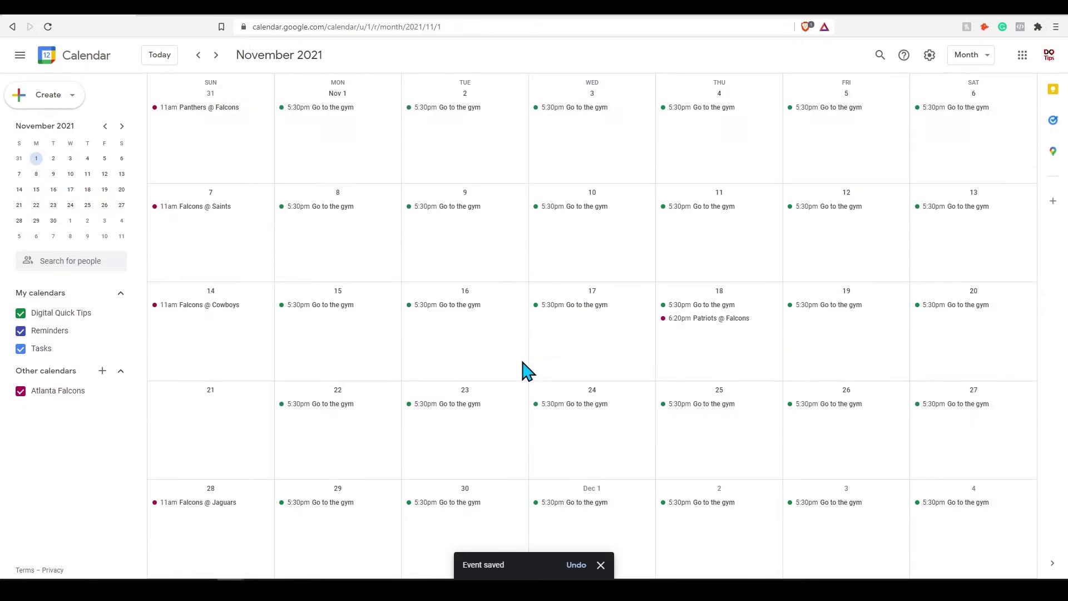
scroll(522, 370, "up", 1)
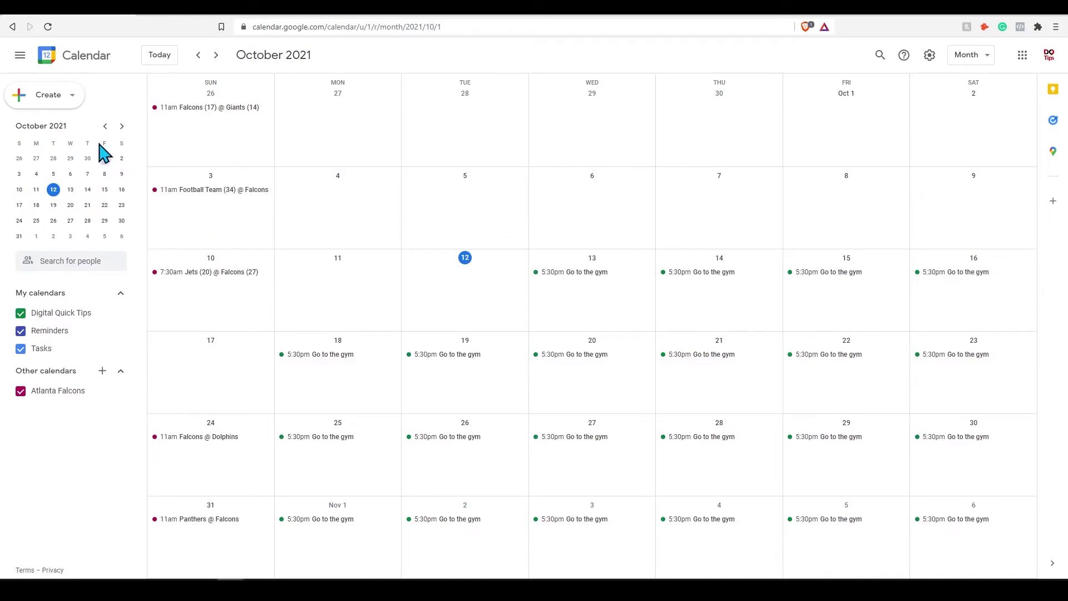
left_click(62, 100)
Start a new reminder on Friday October 1 titled 'Gym clothes etc'.
left_click(78, 125)
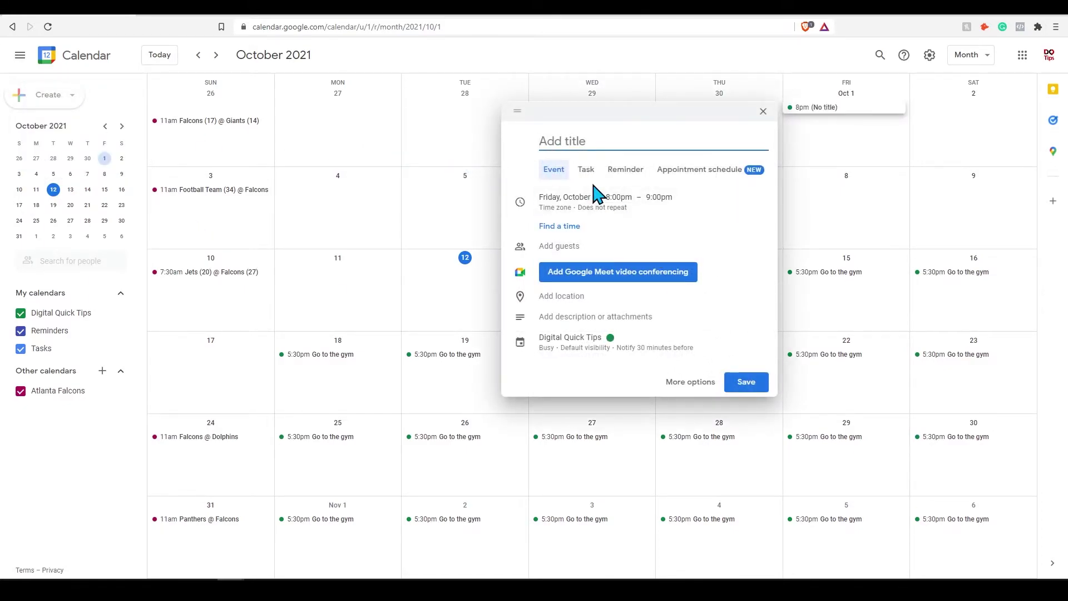
type("Gym clothes etc")
left_click(615, 171)
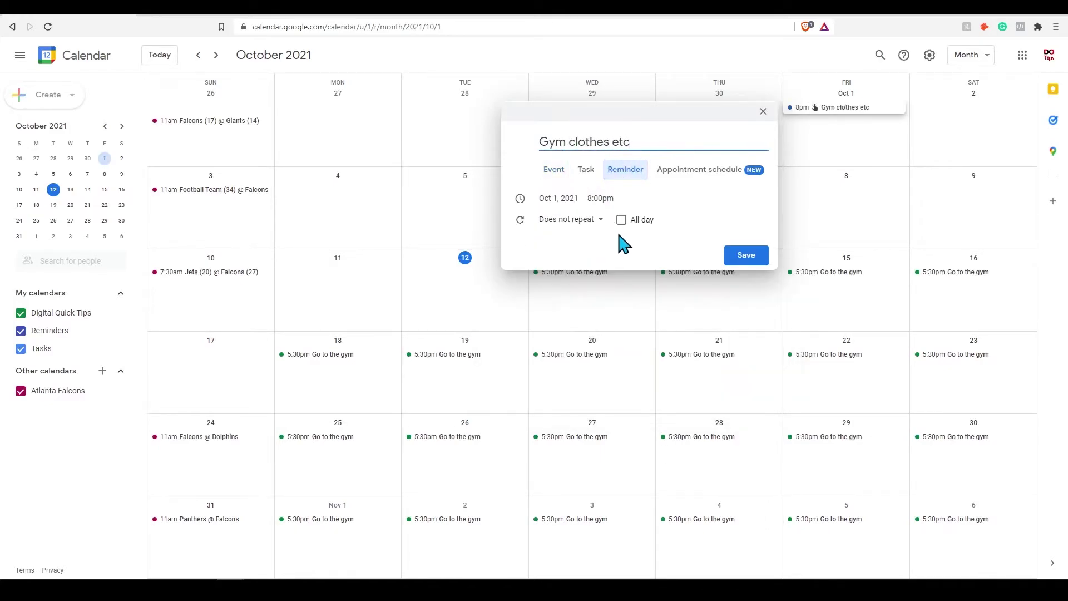
Make the reminder repeat with a custom Monday-to-Saturday pattern.
left_click(597, 231)
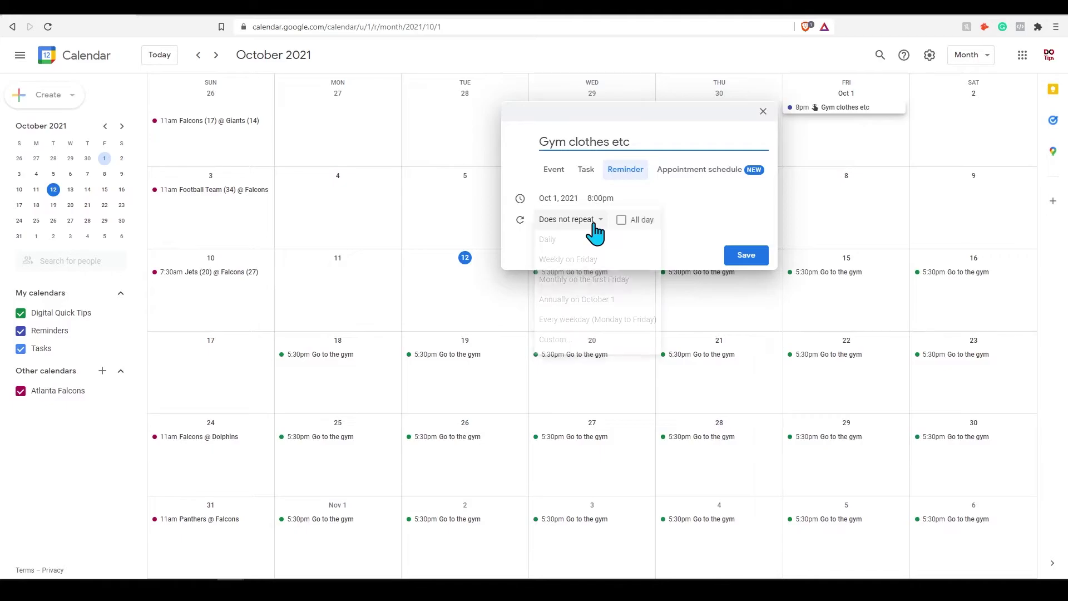
left_click(568, 342)
left_click(465, 286)
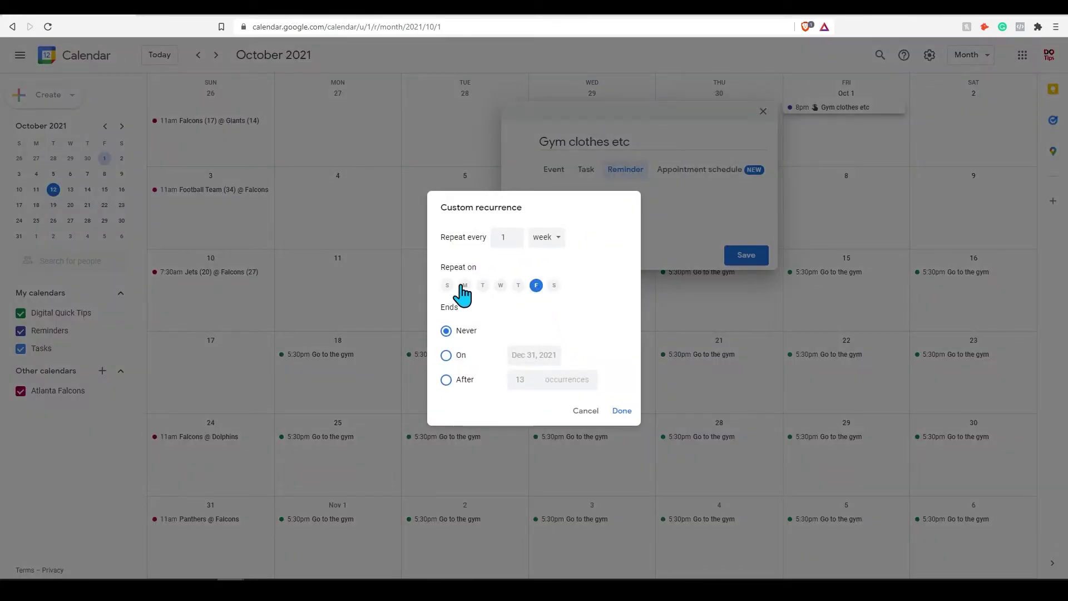
left_click(482, 285)
left_click(501, 285)
left_click(518, 285)
left_click(554, 285)
left_click(623, 411)
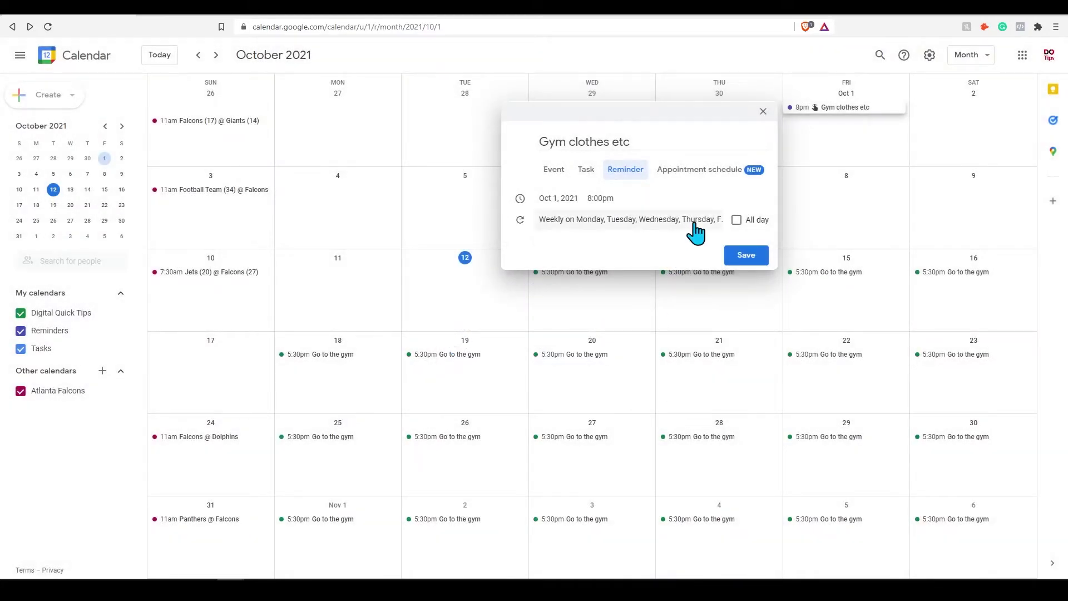
Set the reminder time to 5:30am and save it.
left_click(600, 198)
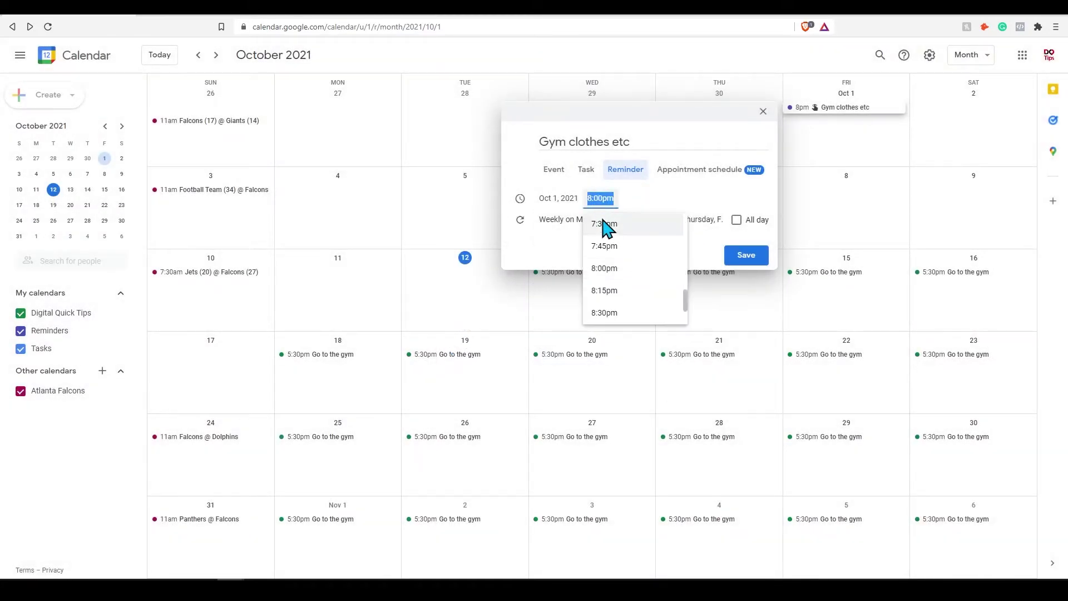
left_click_drag(686, 304, 689, 245)
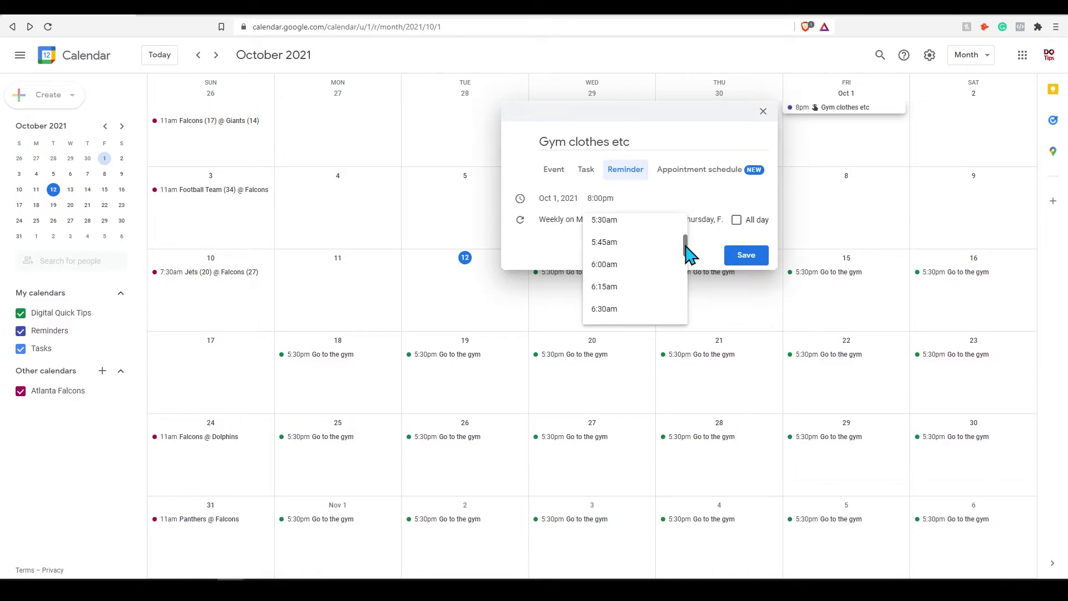
left_click(639, 225)
left_click(743, 256)
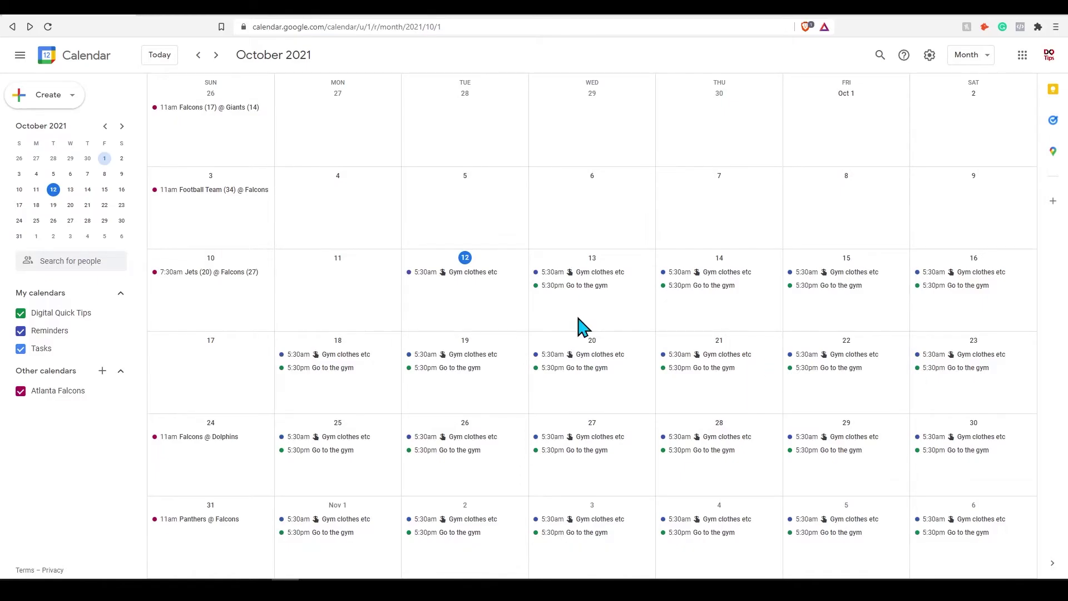
left_click(529, 26)
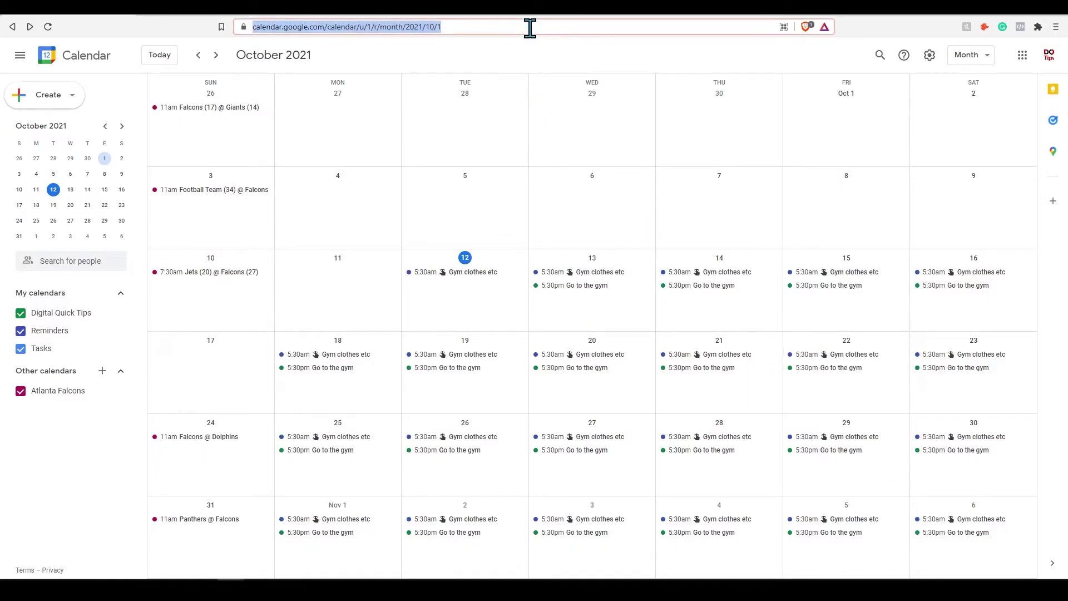
type("cal.net")
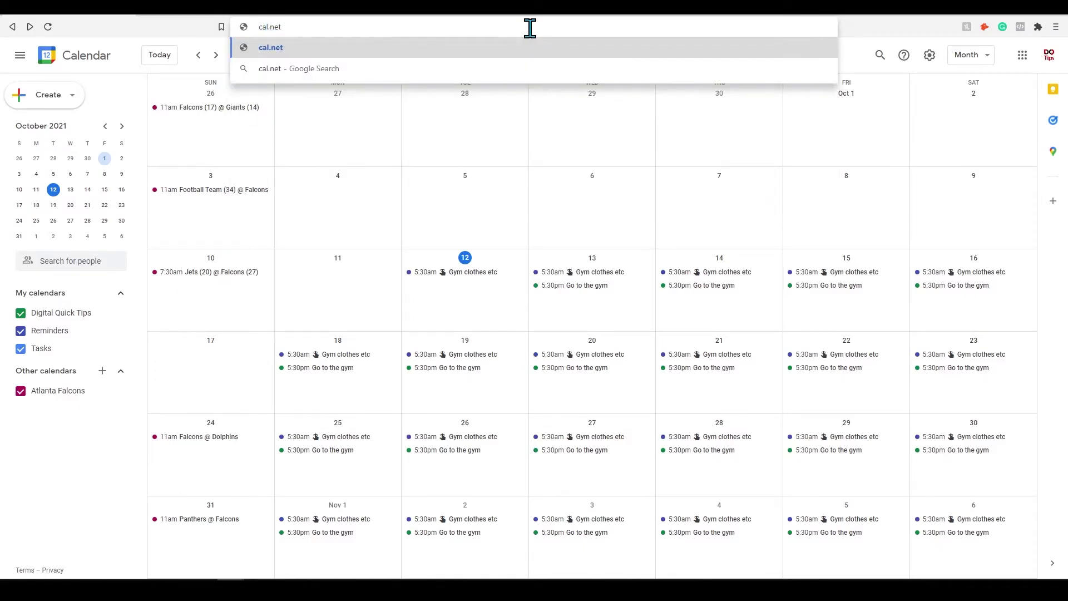
key("BackSpace")
type("w")
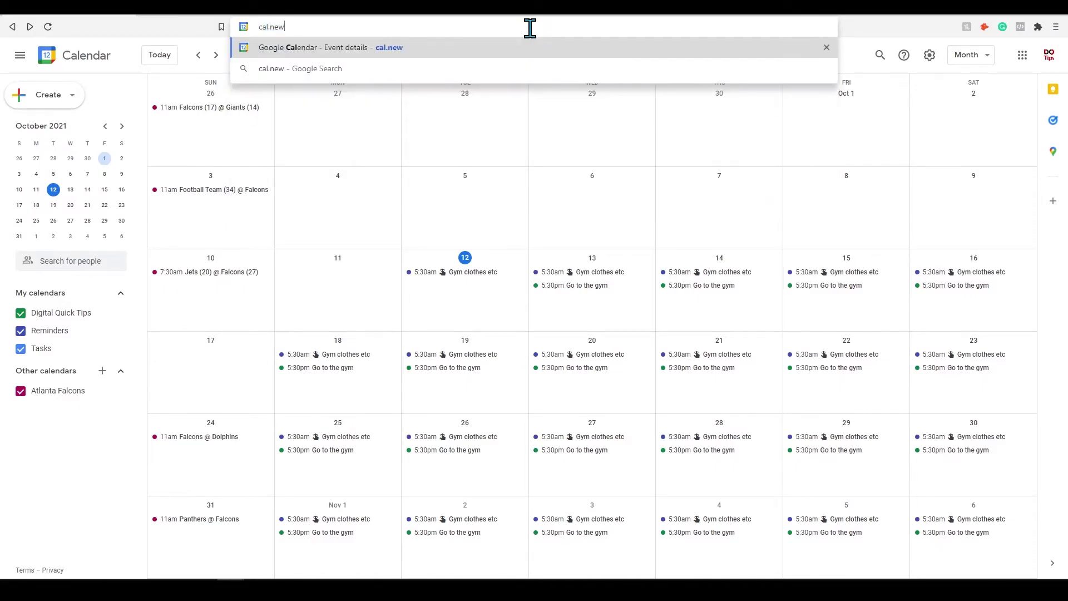
key("Return")
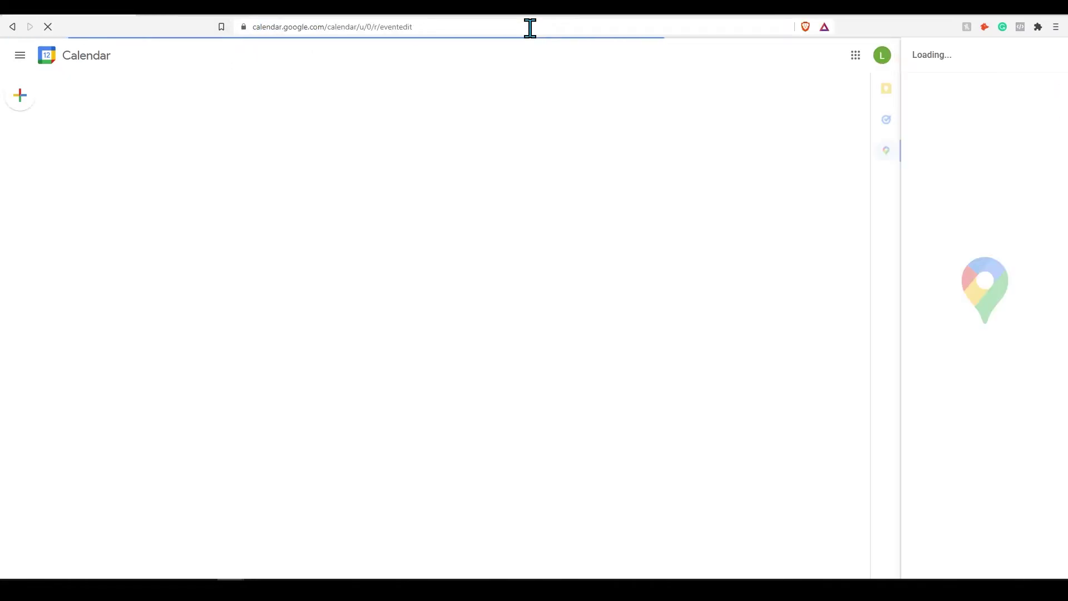
left_click(20, 61)
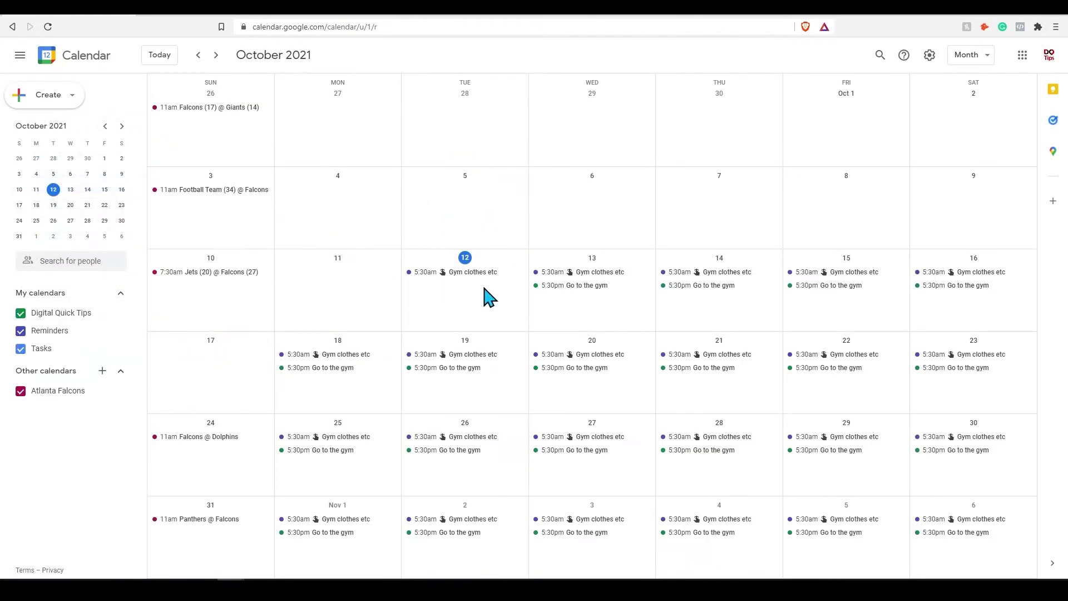
left_click(587, 285)
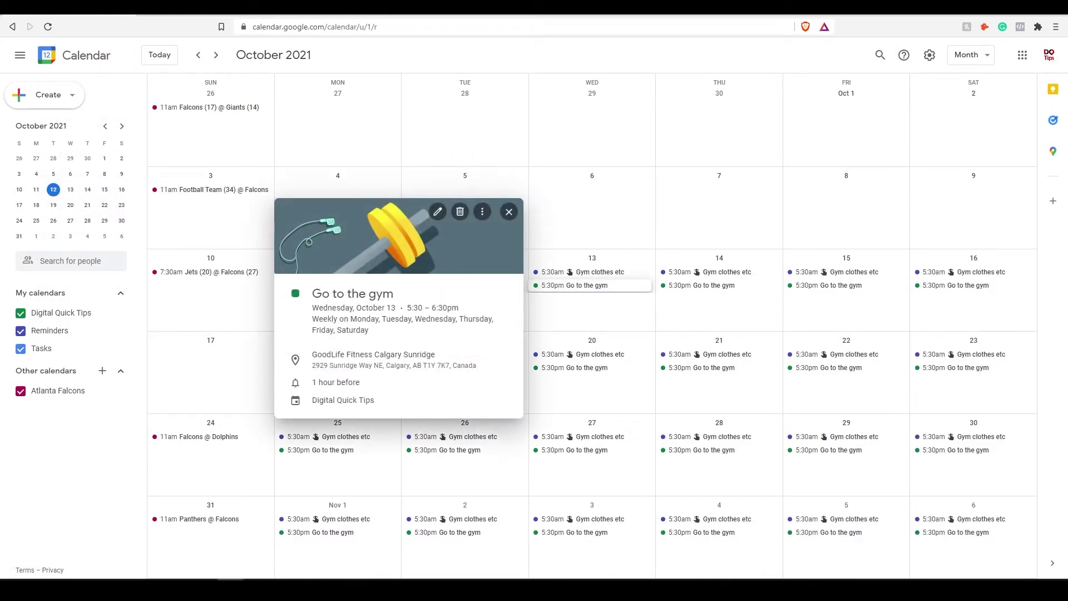
left_click(439, 213)
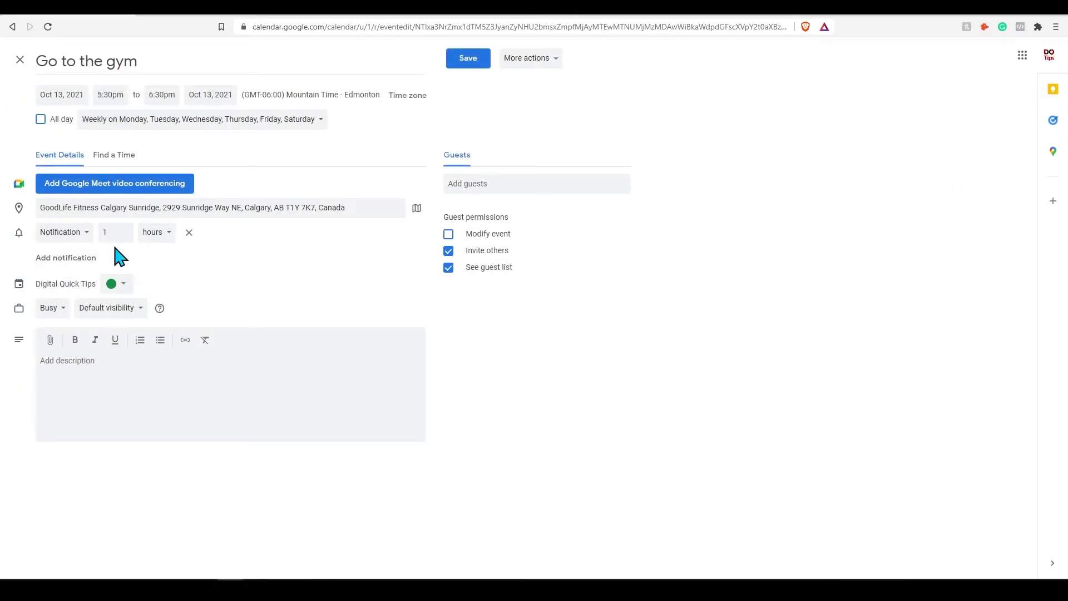
left_click(20, 60)
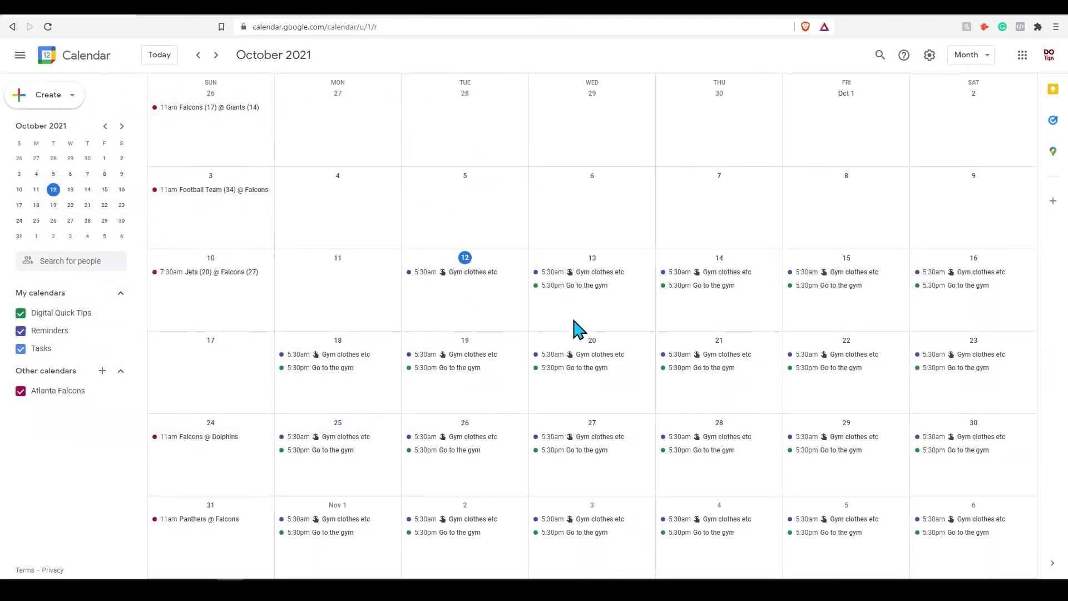
Reopen the October 13 gym event and cancel its deletion, keeping the recurring series.
left_click(583, 285)
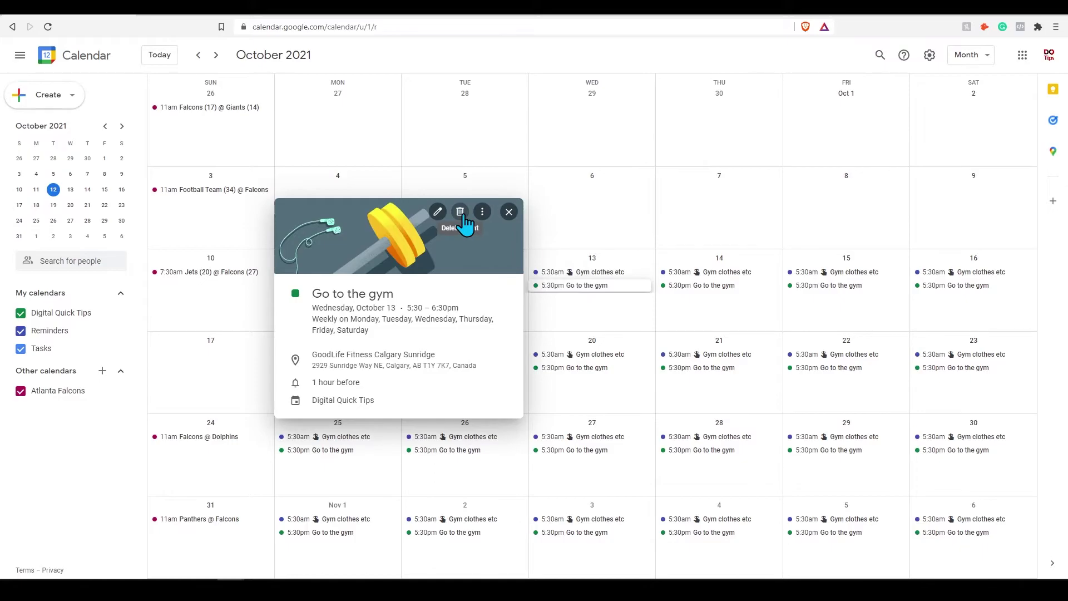
left_click(509, 212)
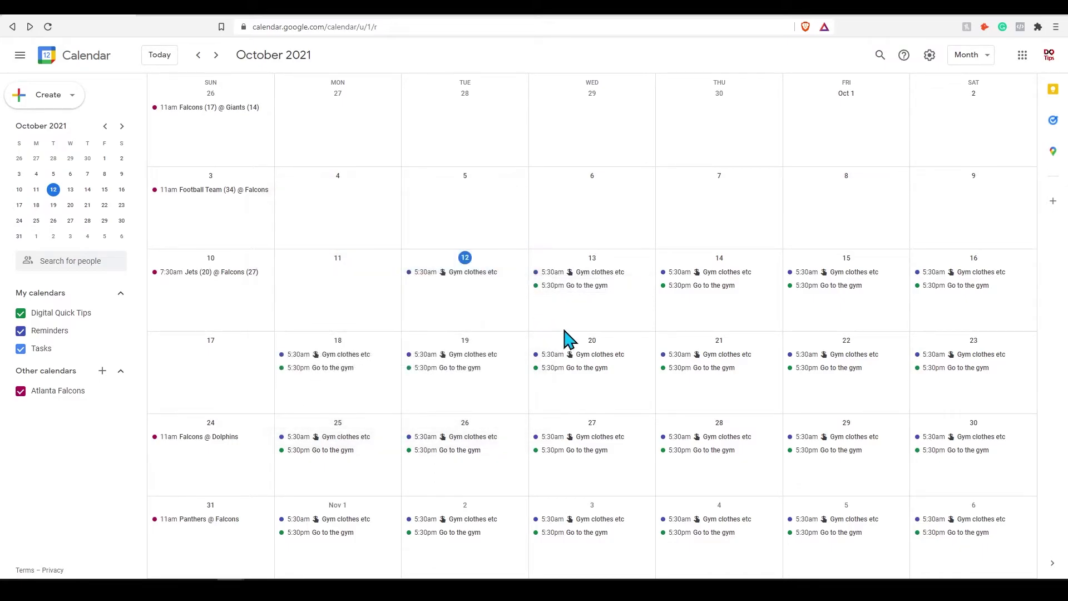
left_click(575, 286)
left_click(460, 212)
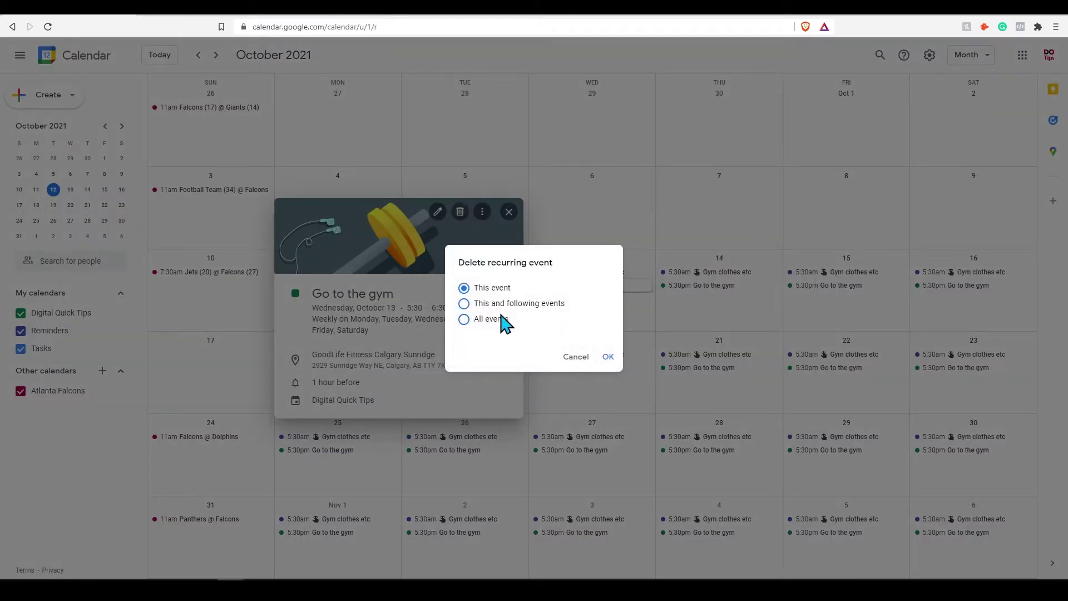
left_click(576, 357)
left_click(509, 212)
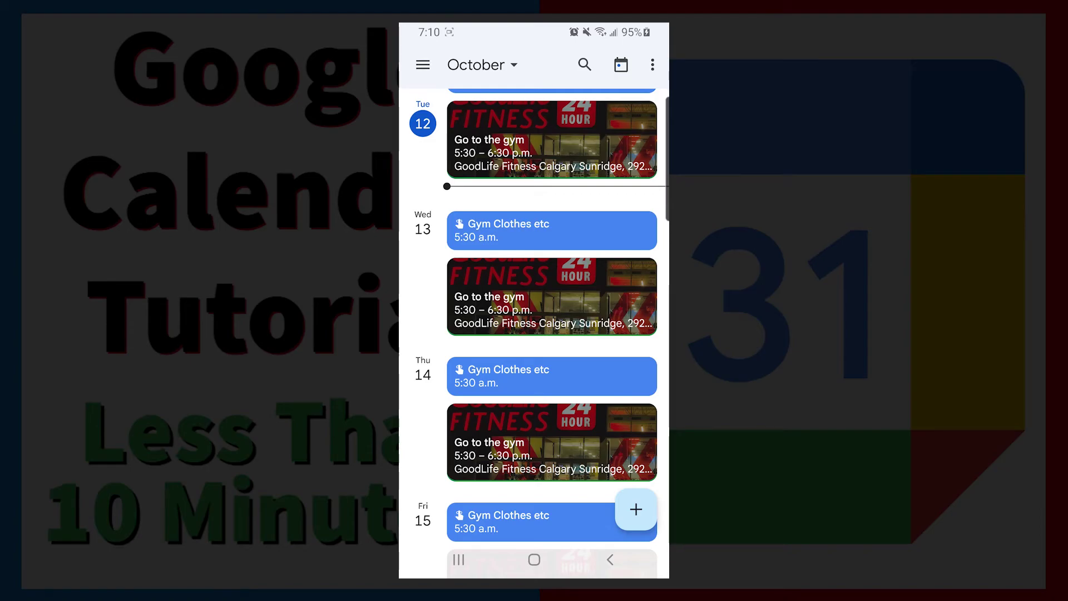
Scroll the schedule, jump back to today (Tue 12), and open then close search.
scroll(534, 334, "up", 2)
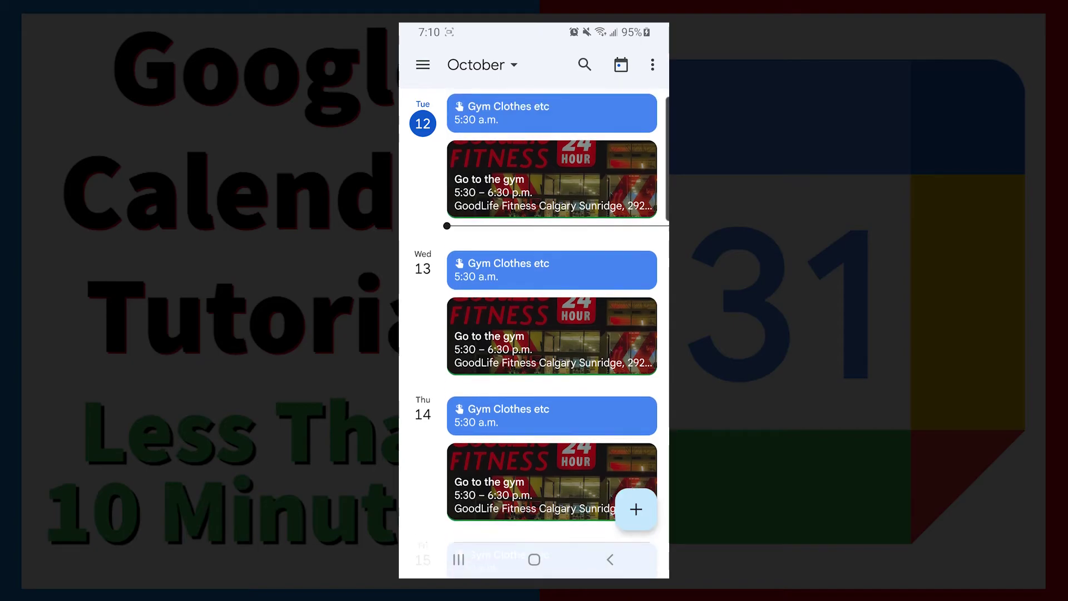
scroll(534, 333, "down", 10)
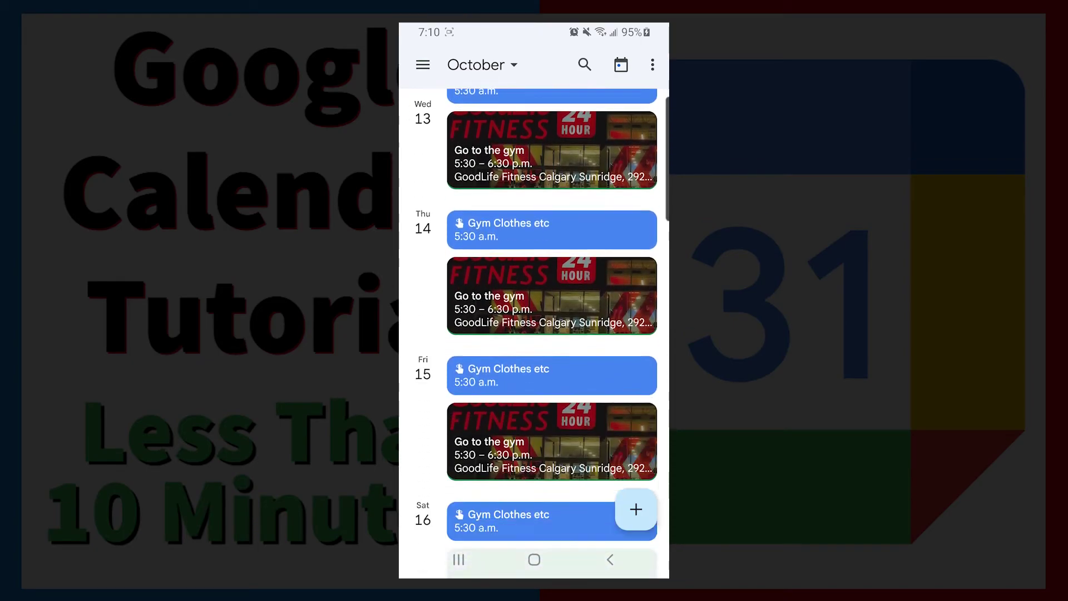
left_click(620, 64)
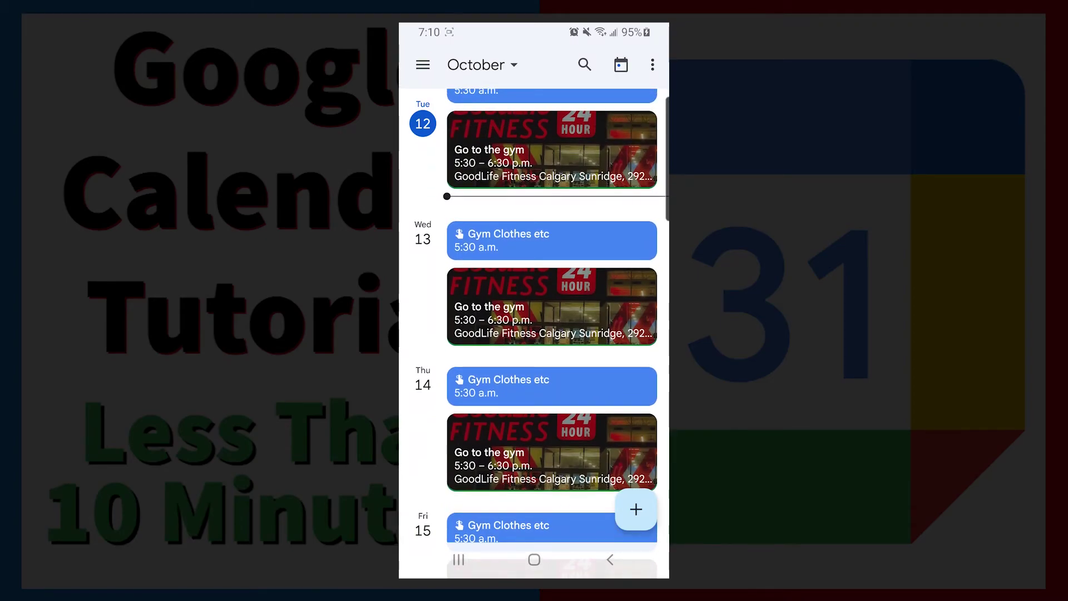
left_click(585, 64)
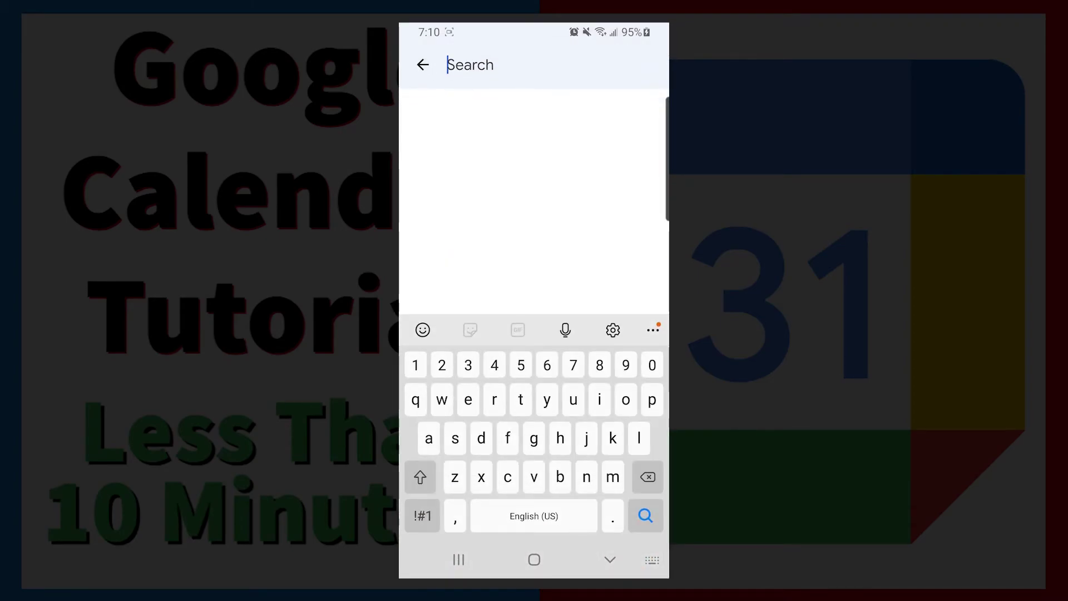
left_click(422, 64)
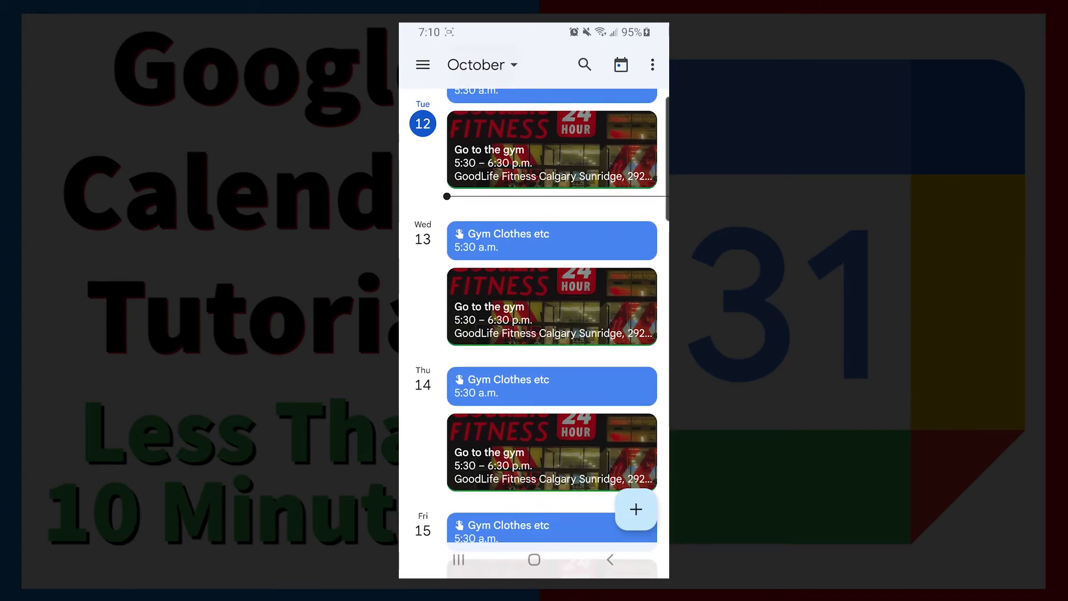
Show the October month overview, move the schedule to October 1, and open the views list.
left_click(481, 65)
left_click(481, 64)
left_click(481, 65)
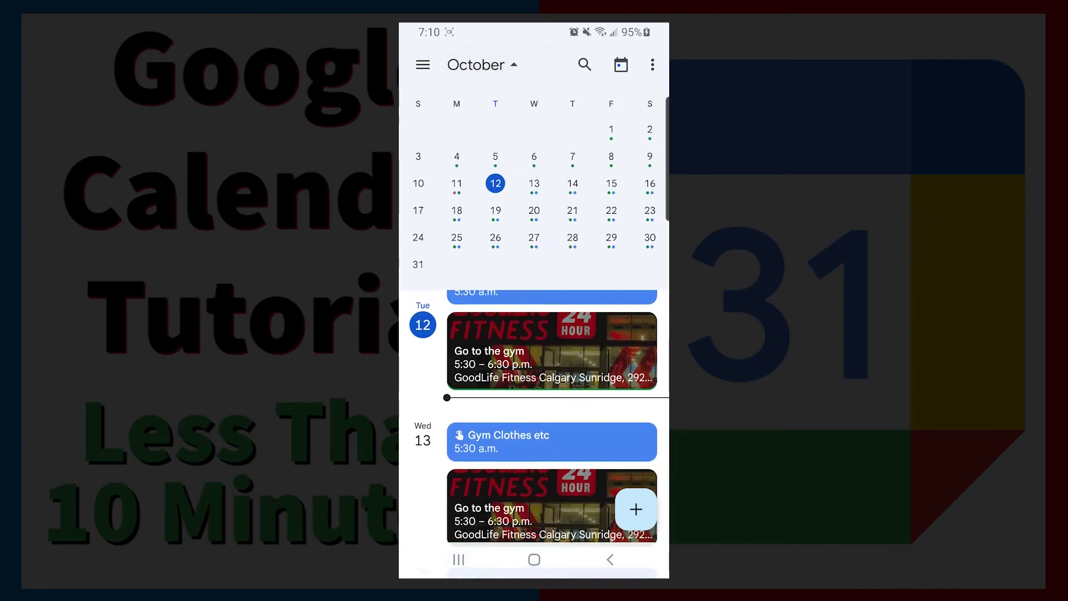
left_click_drag(612, 211, 640, 211)
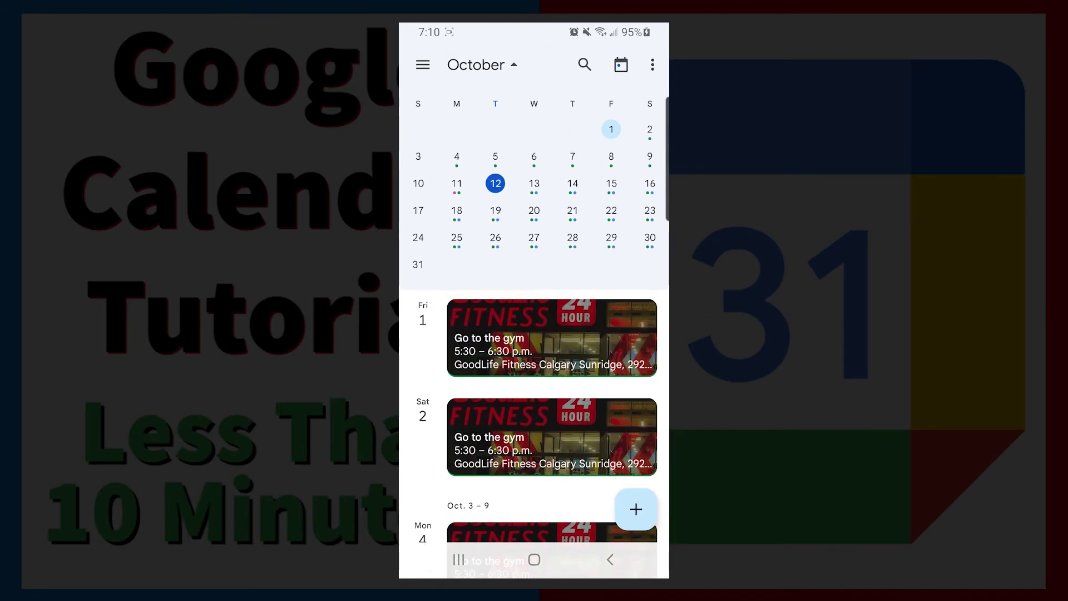
left_click(422, 64)
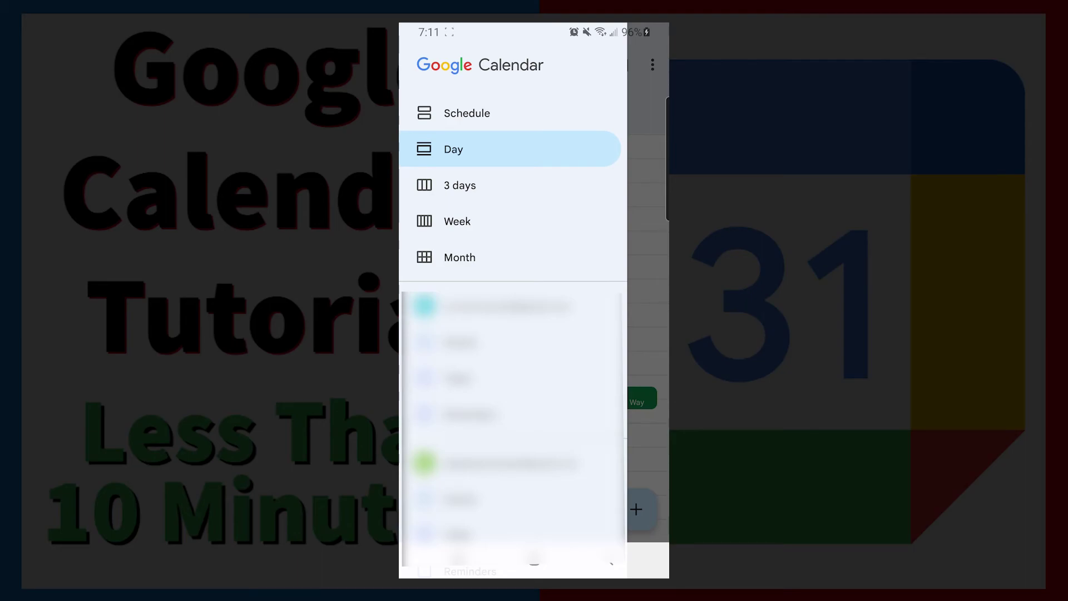
Toggle the account's Tasks and Reminders calendars off and back on, then return to the drawer.
scroll(511, 300, "down", 1)
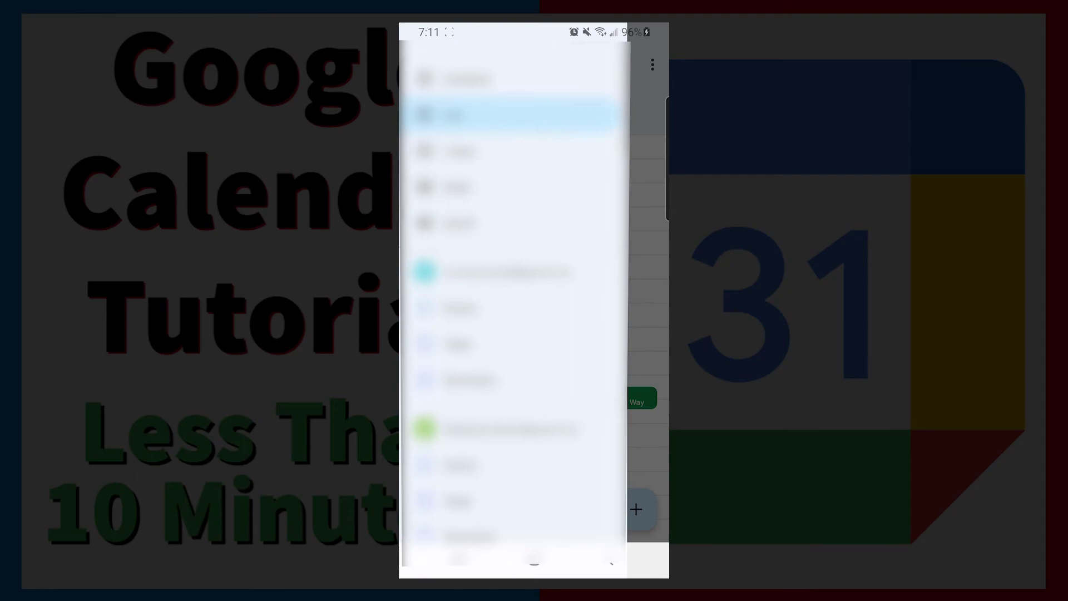
scroll(511, 301, "down", 2)
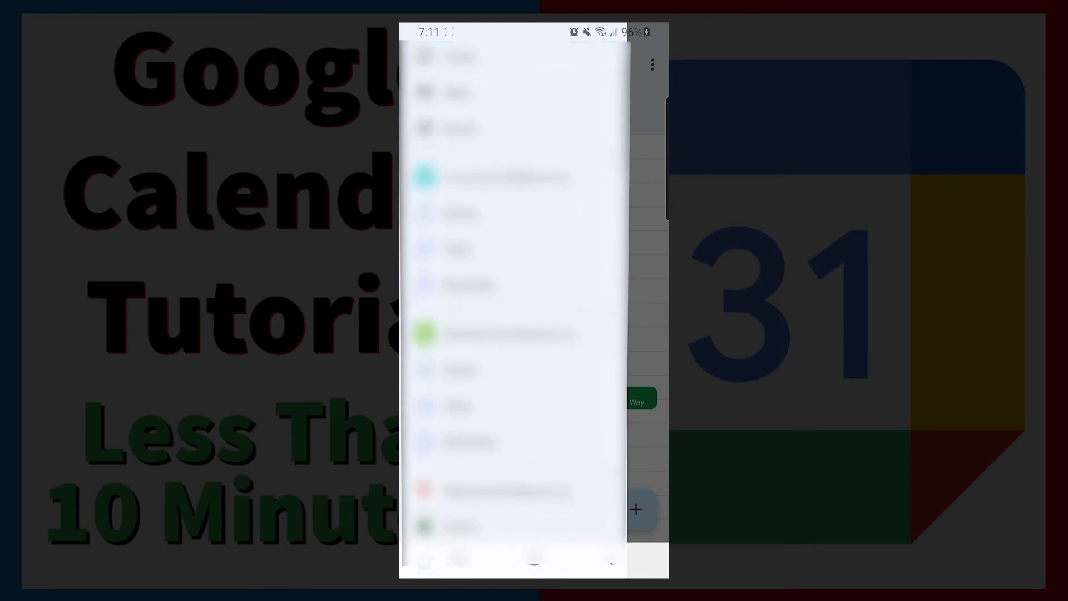
scroll(511, 300, "down", 3)
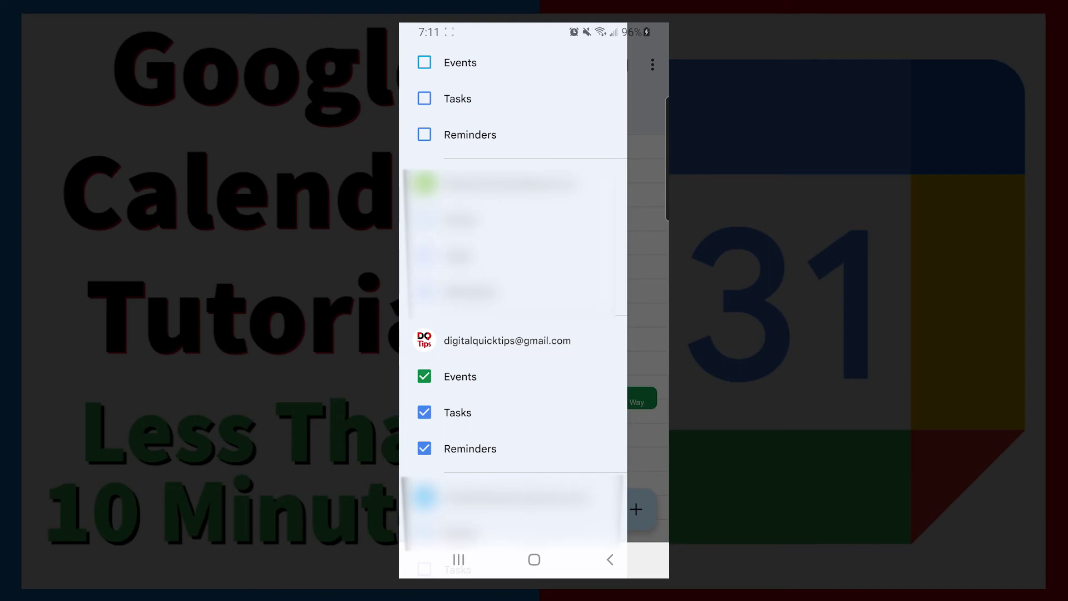
scroll(512, 278, "up", 10)
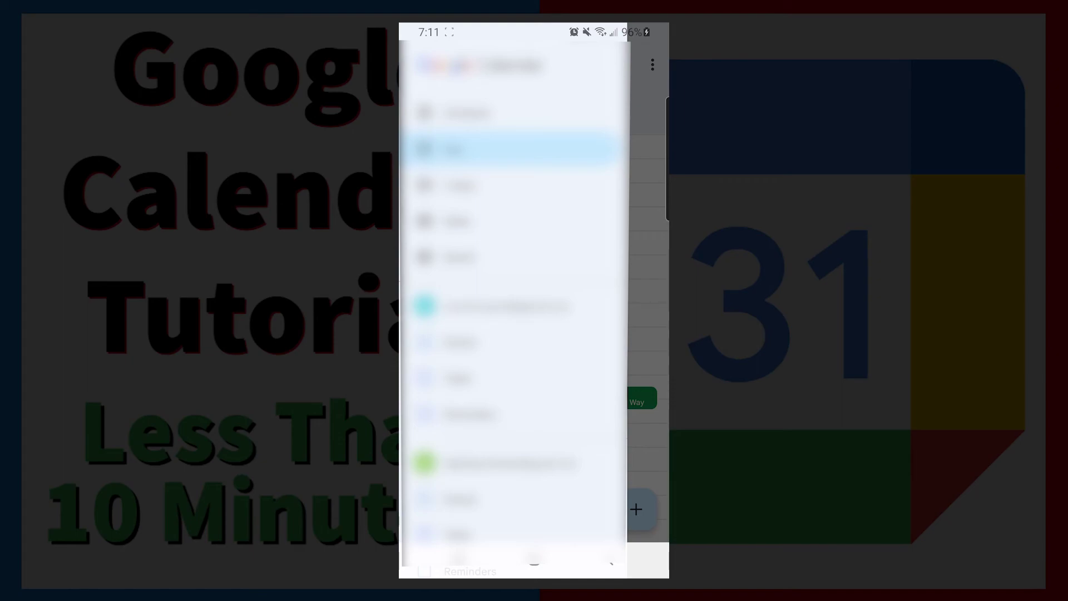
scroll(512, 278, "down", 10)
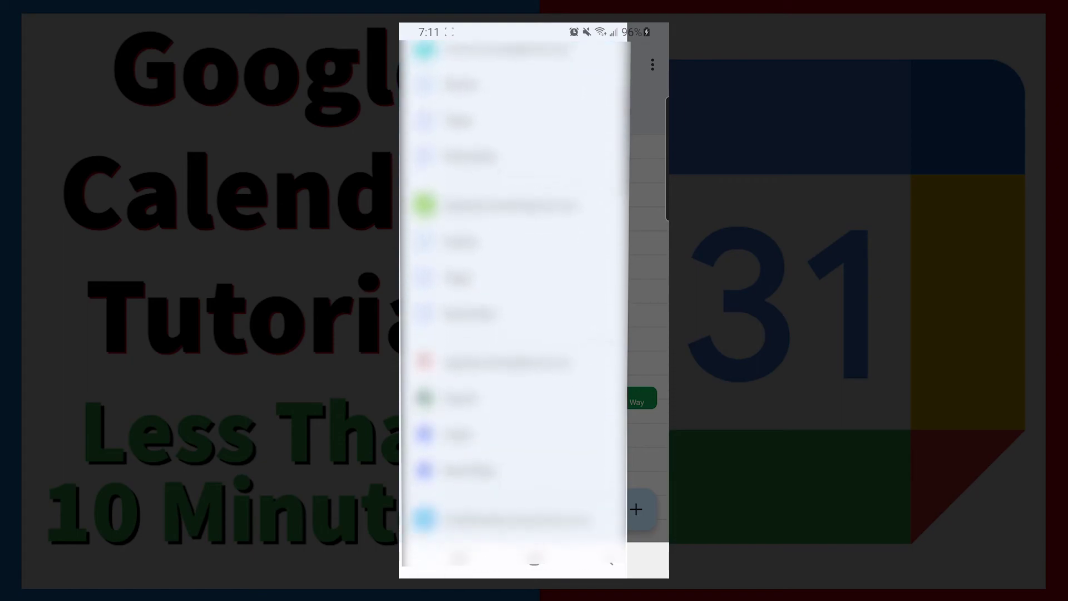
left_click(457, 390)
left_click(470, 426)
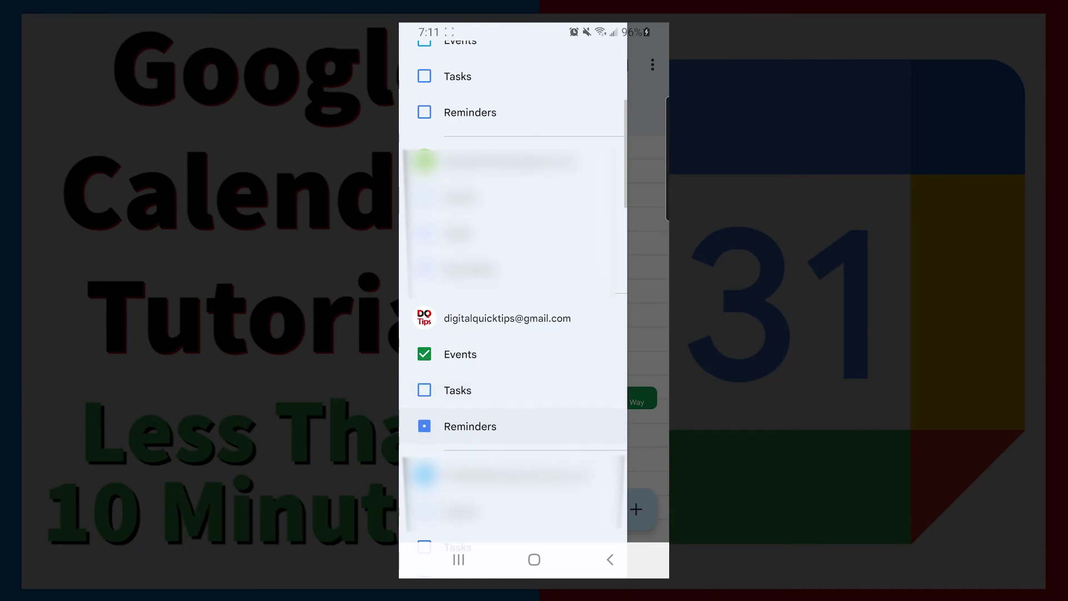
left_click(457, 390)
left_click(470, 426)
left_click(645, 278)
left_click(421, 64)
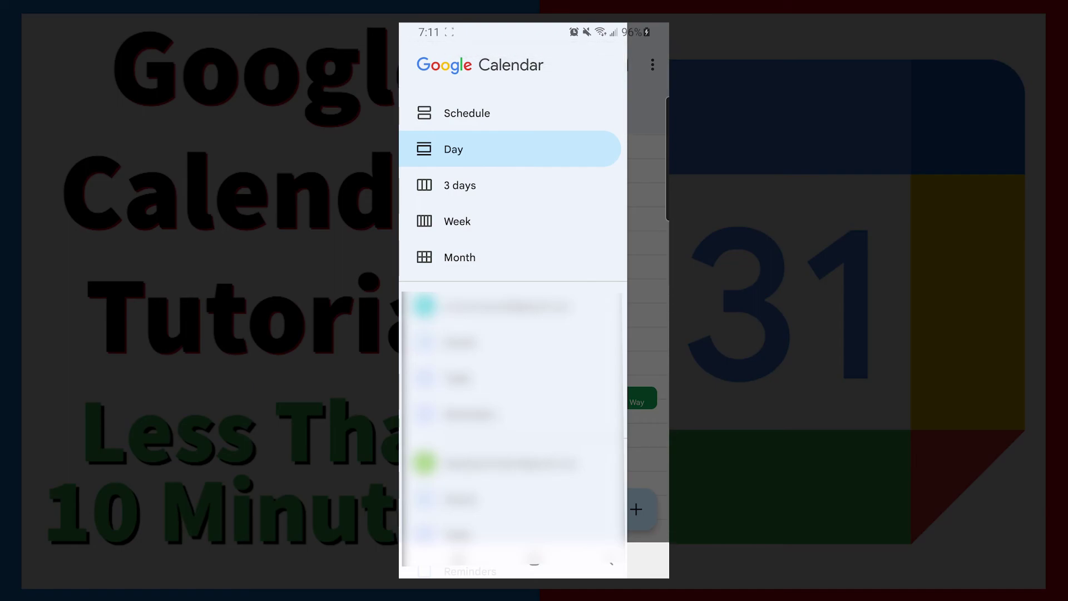
Return to the schedule list and review the Mon 4 Go to the gym event details.
left_click(467, 113)
scroll(534, 334, "down", 4)
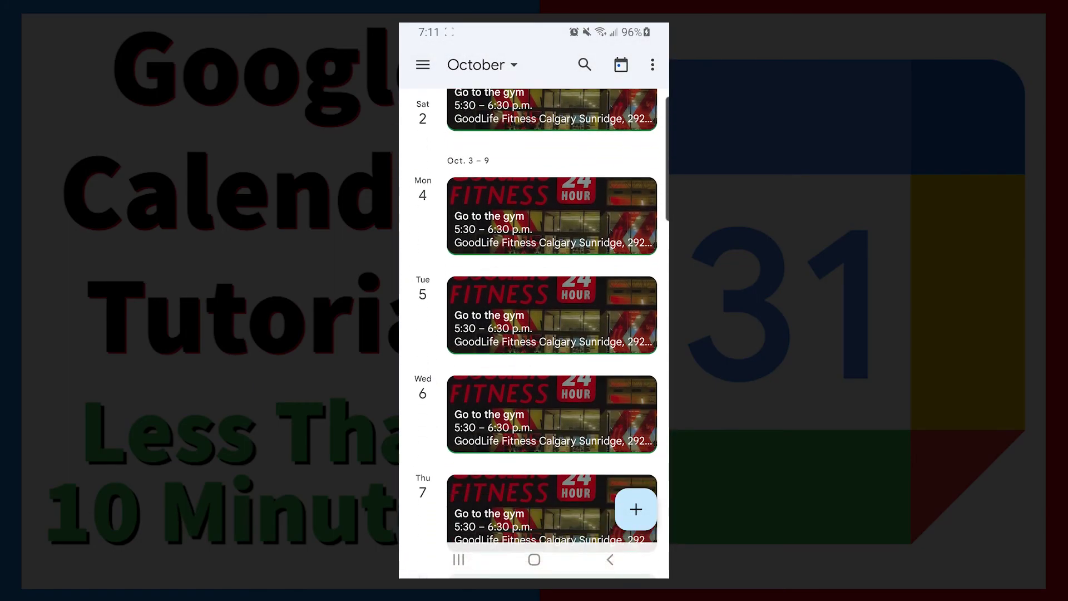
scroll(534, 334, "up", 5)
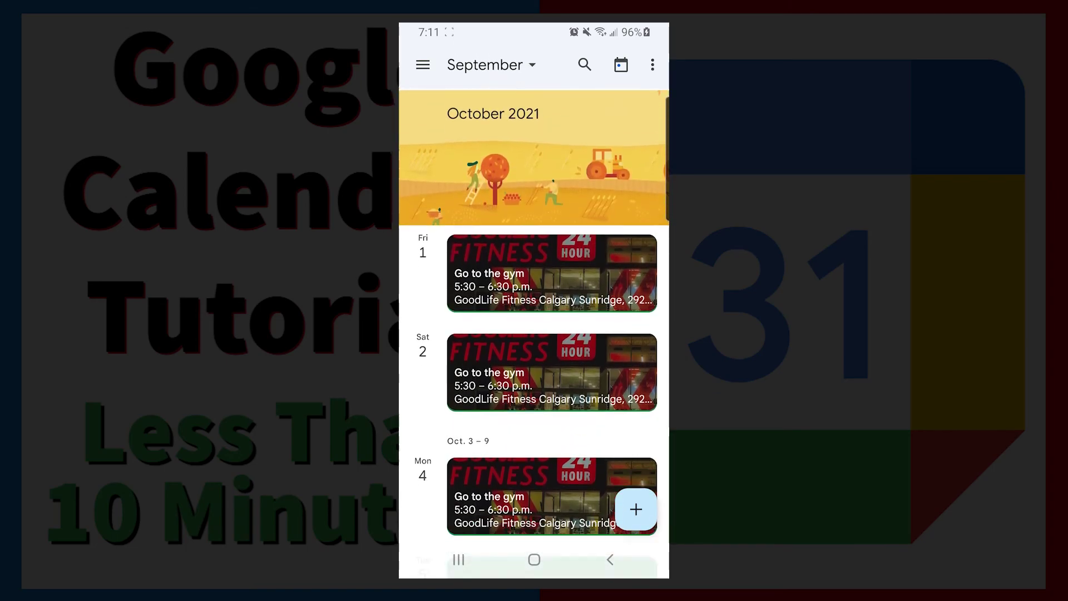
scroll(533, 333, "down", 5)
left_click(552, 211)
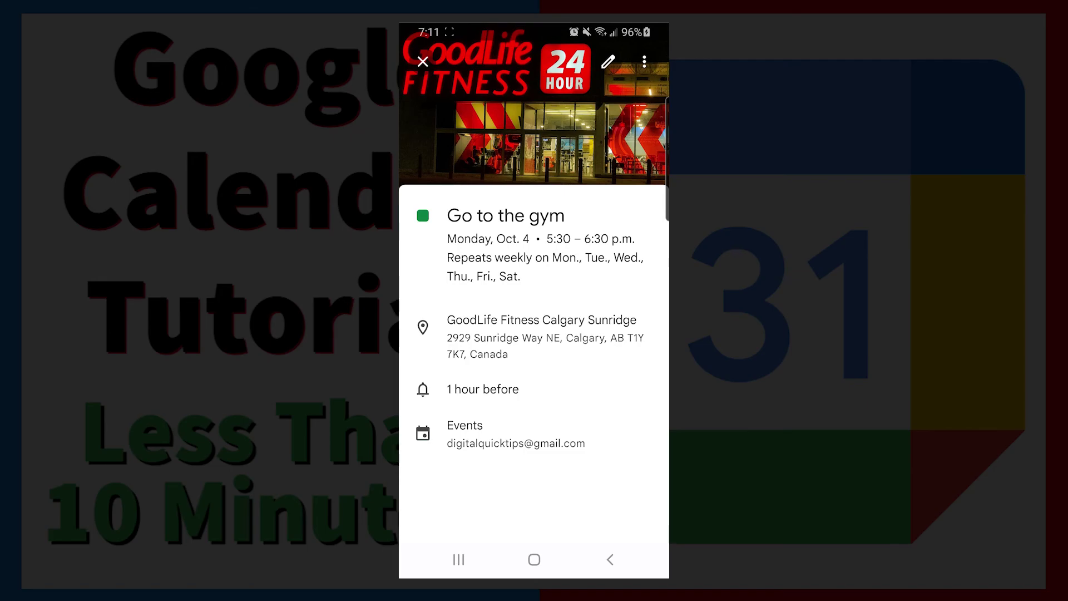
left_click(422, 61)
scroll(534, 334, "down", 2)
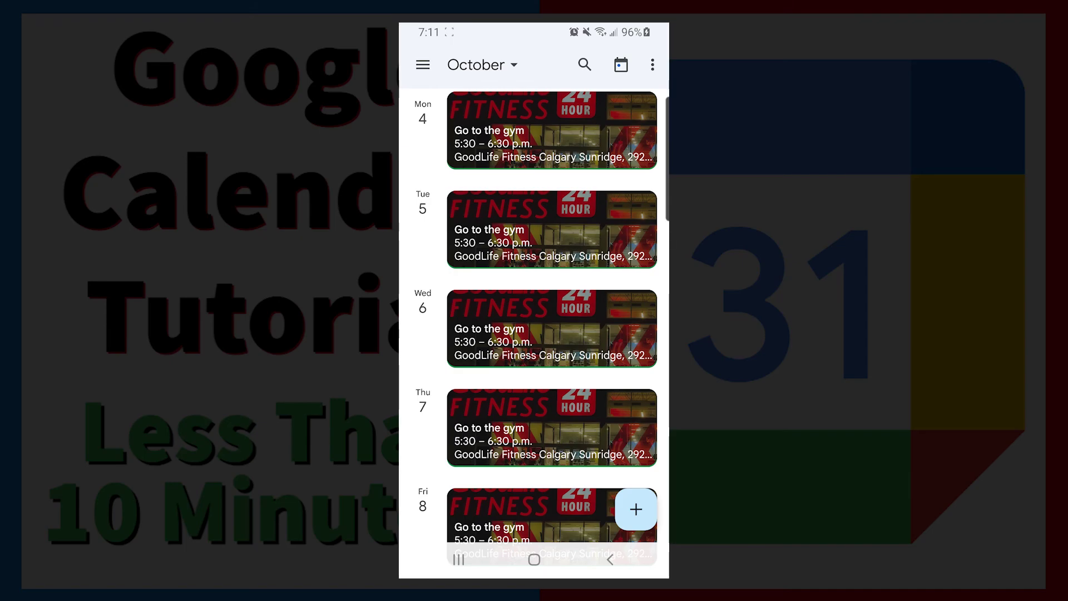
Browse the three-day view from Fri 8–Sun 10 and Sun 3–Tue 5, then choose Schedule.
left_click(423, 65)
left_click(459, 186)
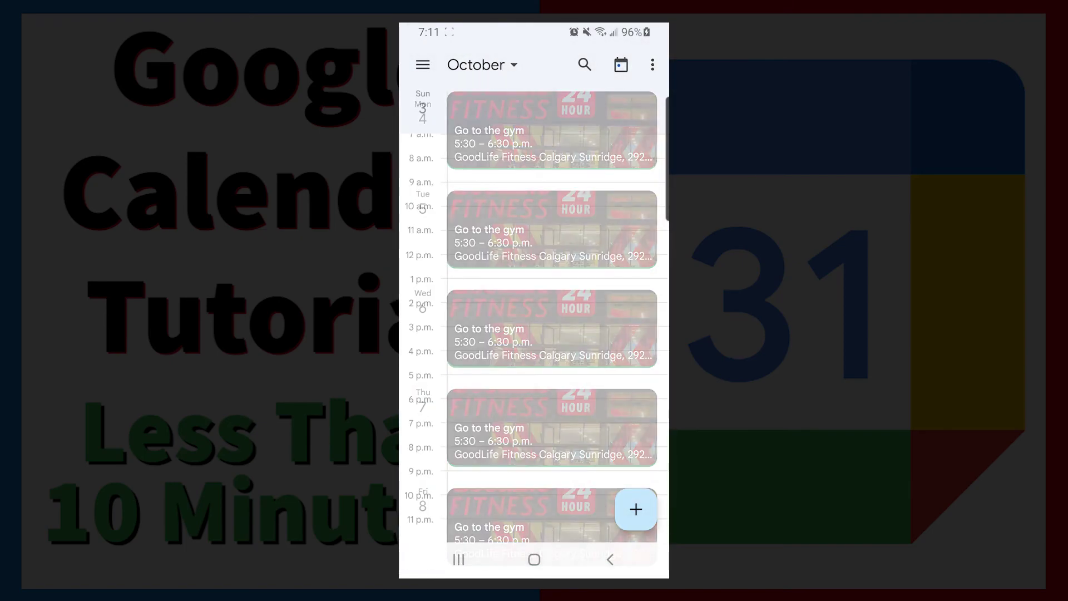
left_click_drag(611, 278, 538, 278)
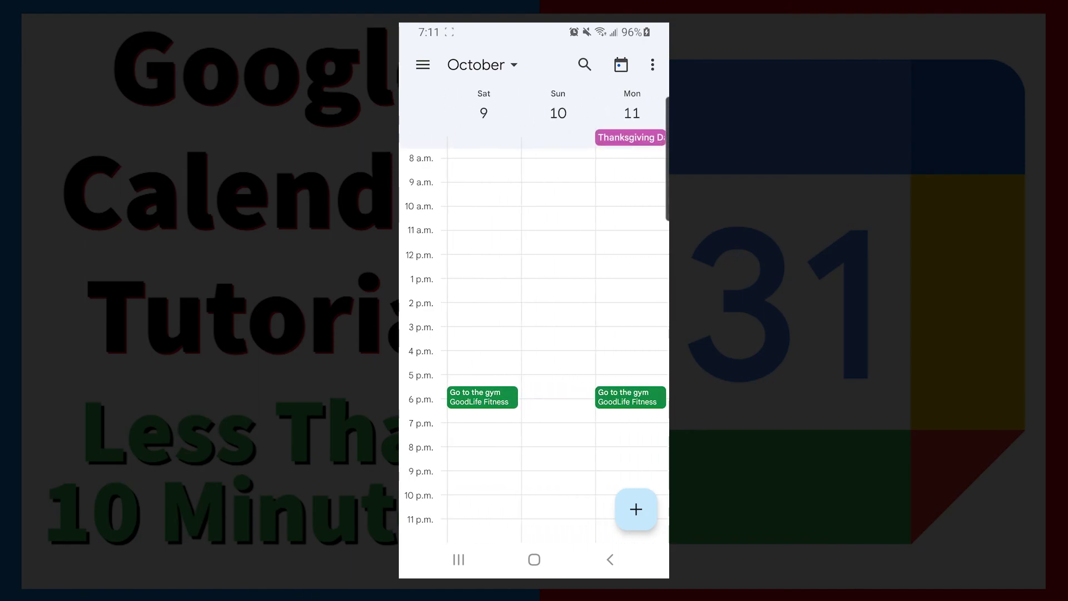
left_click_drag(473, 278, 621, 279)
left_click(423, 64)
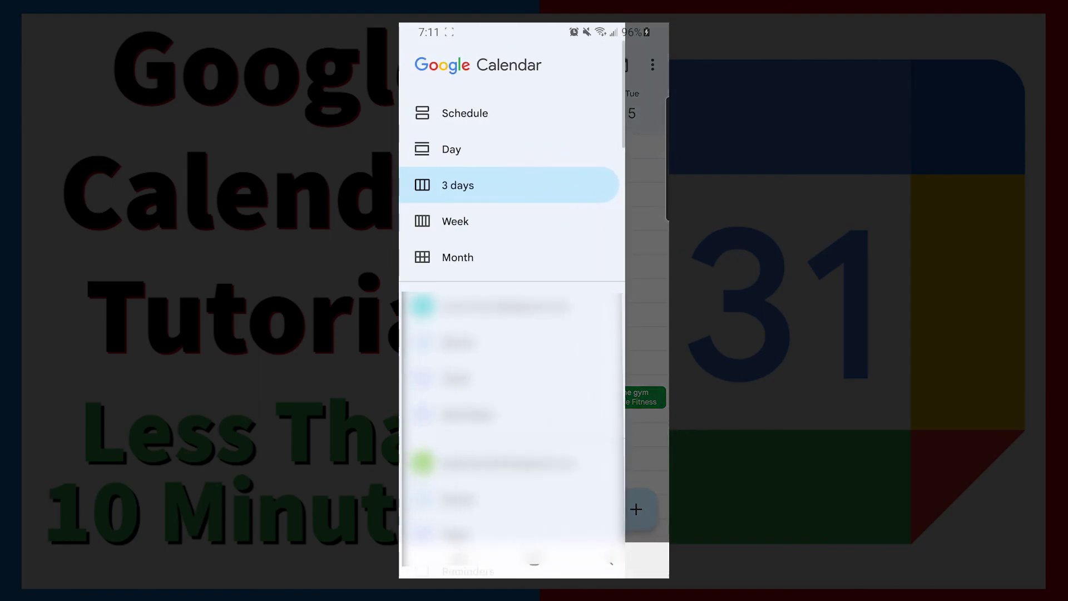
left_click(467, 113)
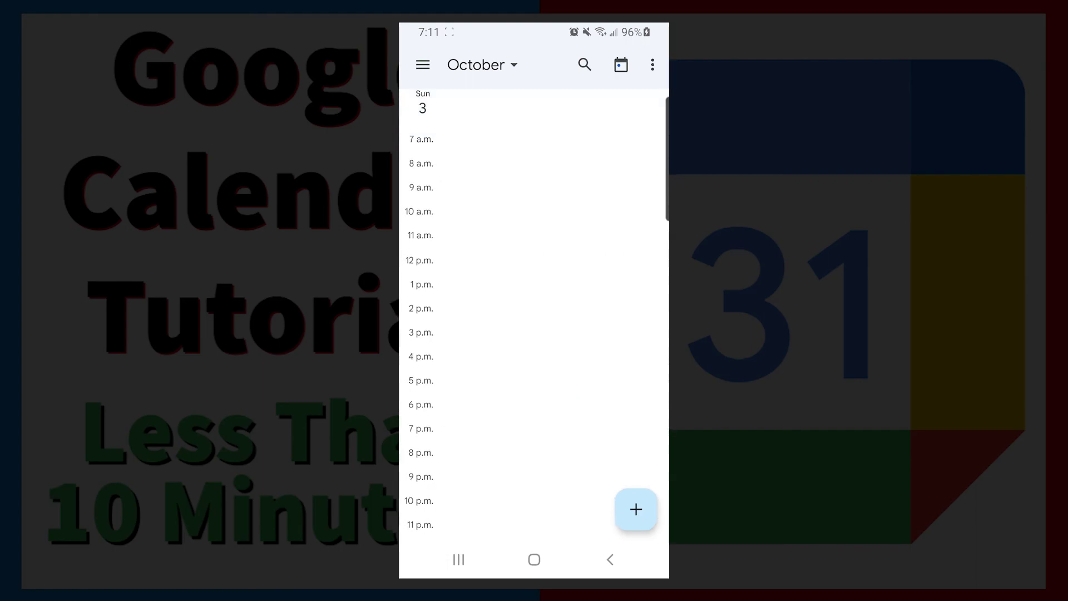